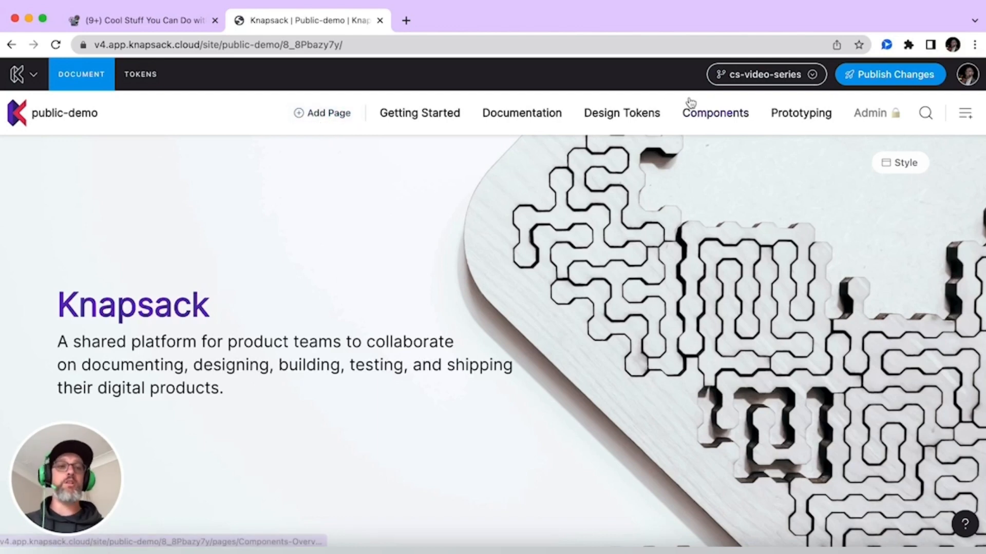
{"action": "left_click", "coordinate": [966, 120]}
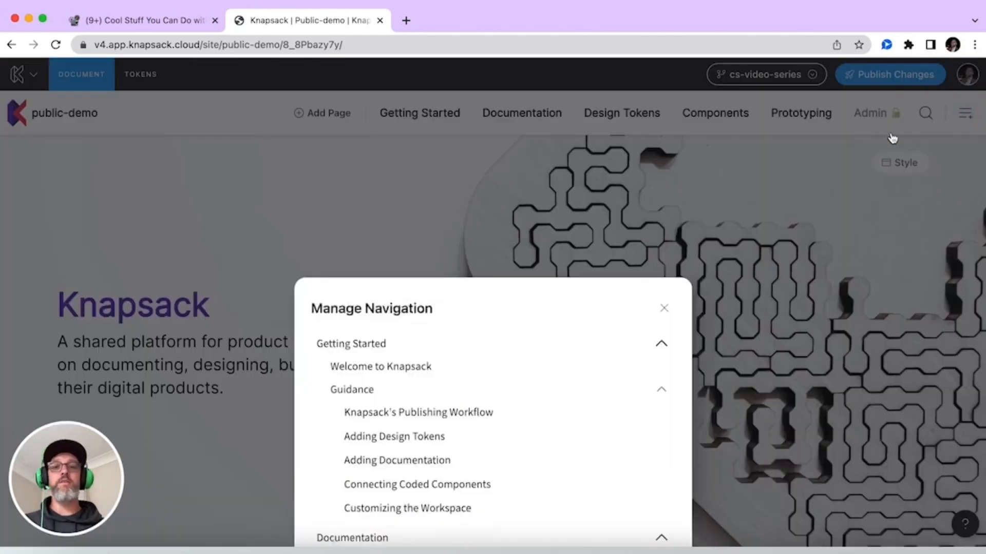
{"action": "left_click", "coordinate": [759, 346]}
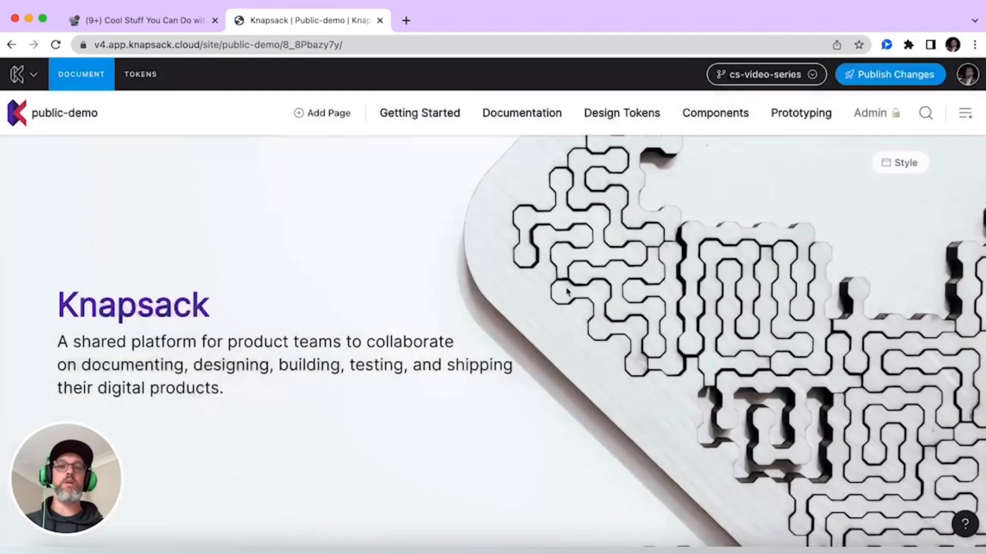
Step: Add a new flexible page titled "Test" to the site
{"action": "left_click", "coordinate": [327, 113]}
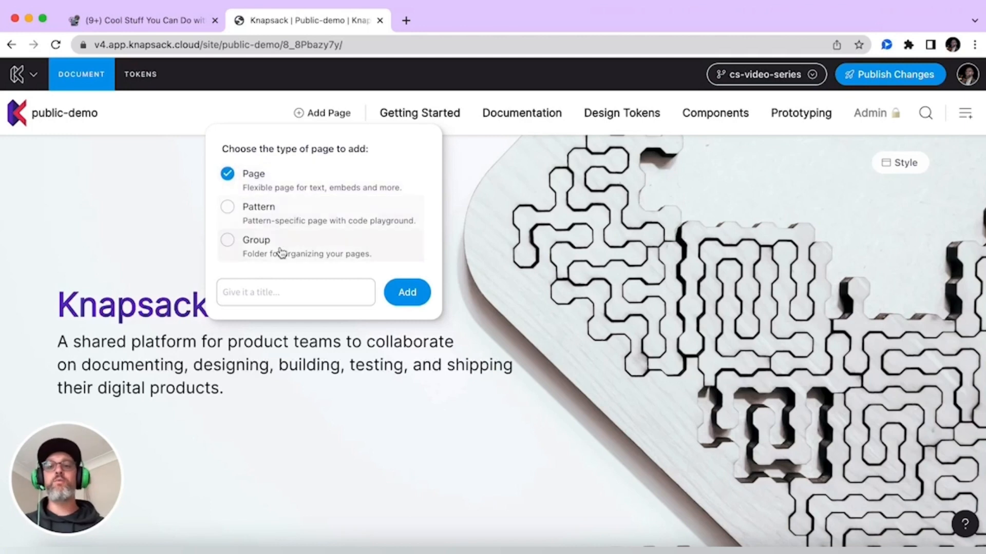
{"action": "left_click", "coordinate": [270, 285]}
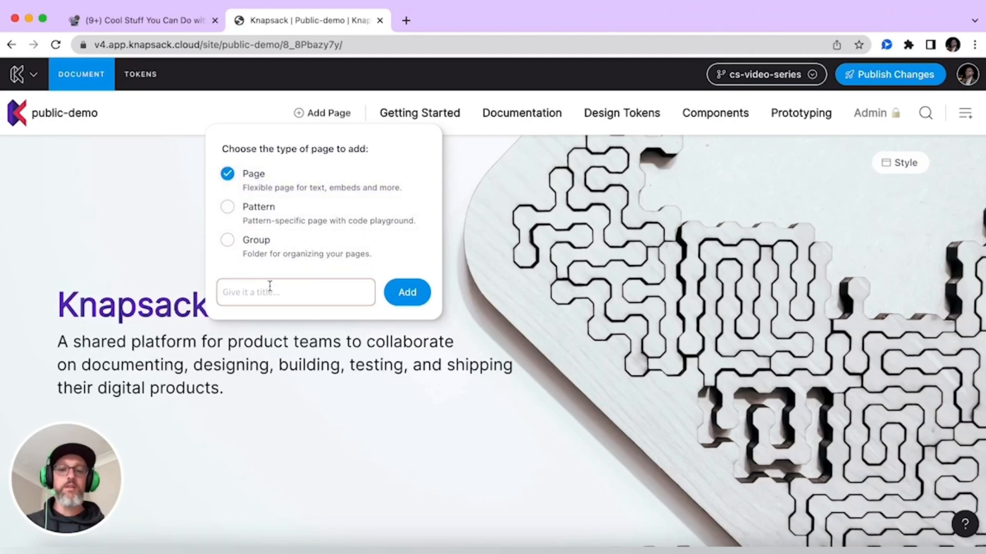
{"action": "type", "text": "Test"}
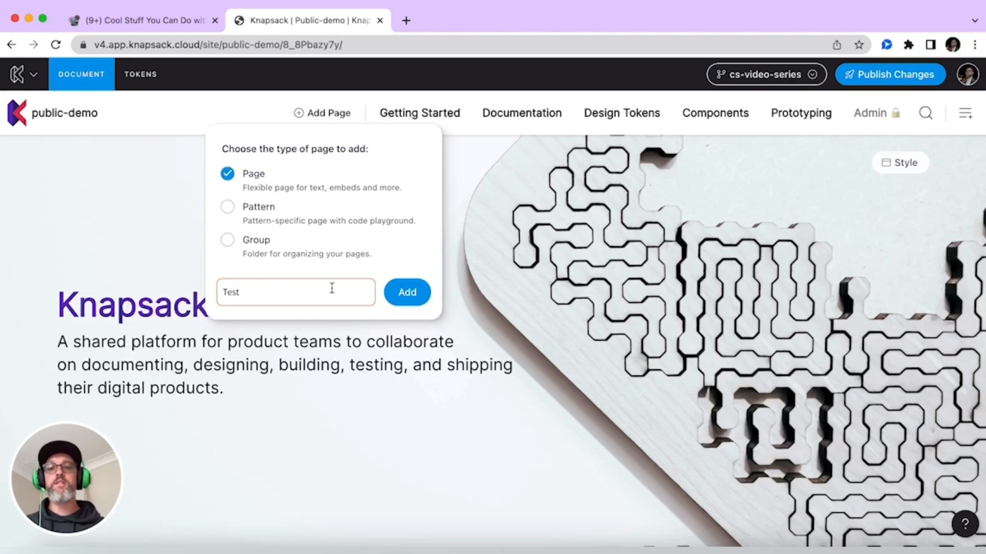
{"action": "left_click", "coordinate": [403, 298]}
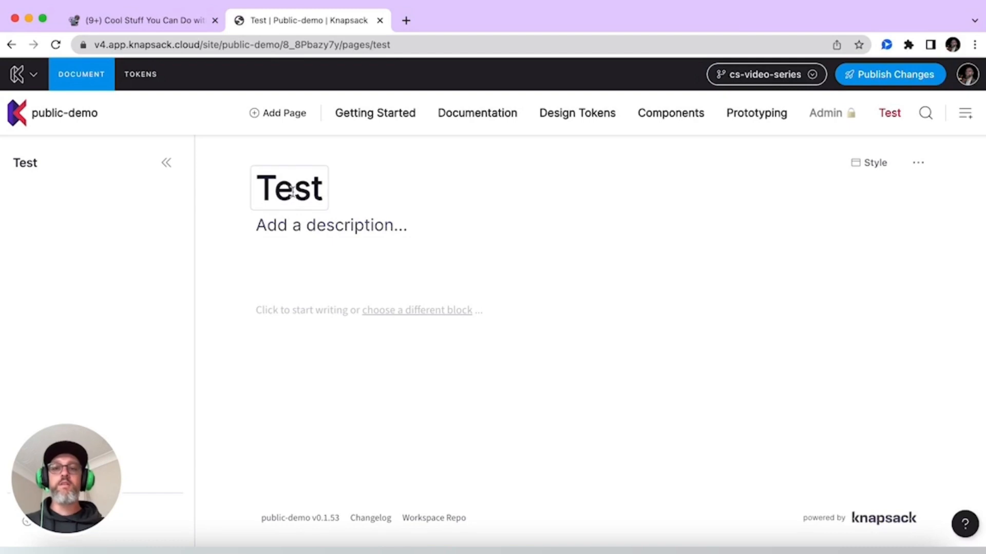
Step: Enter "This is a test page description." as the description of the Test page
{"action": "left_click", "coordinate": [283, 222]}
{"action": "type", "text": "Th"}
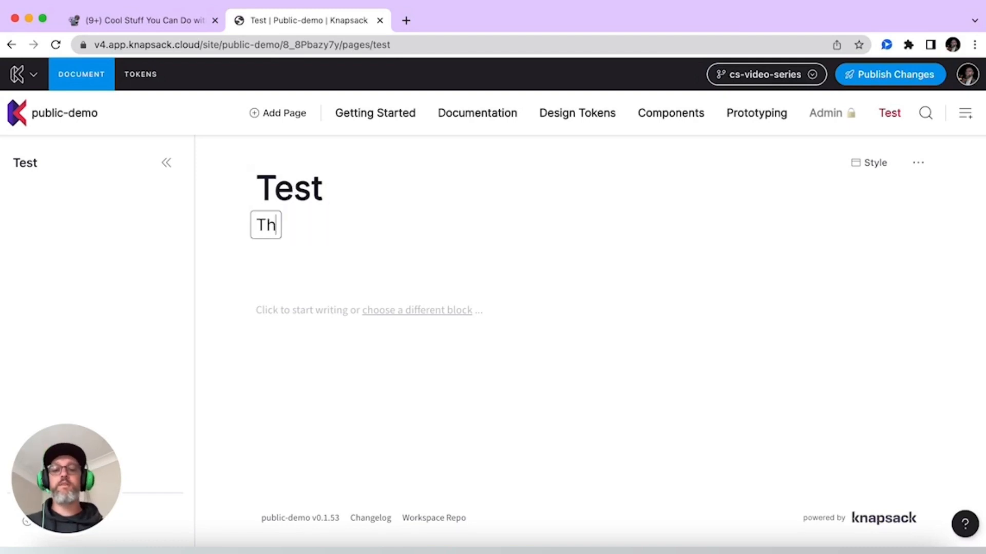
{"action": "type", "text": "is is a test p"}
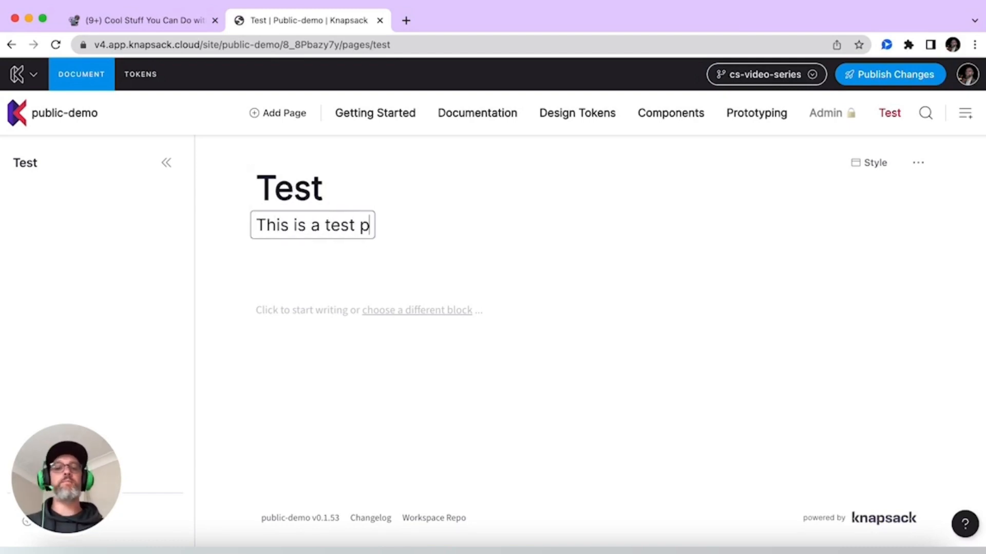
{"action": "type", "text": "age descr"}
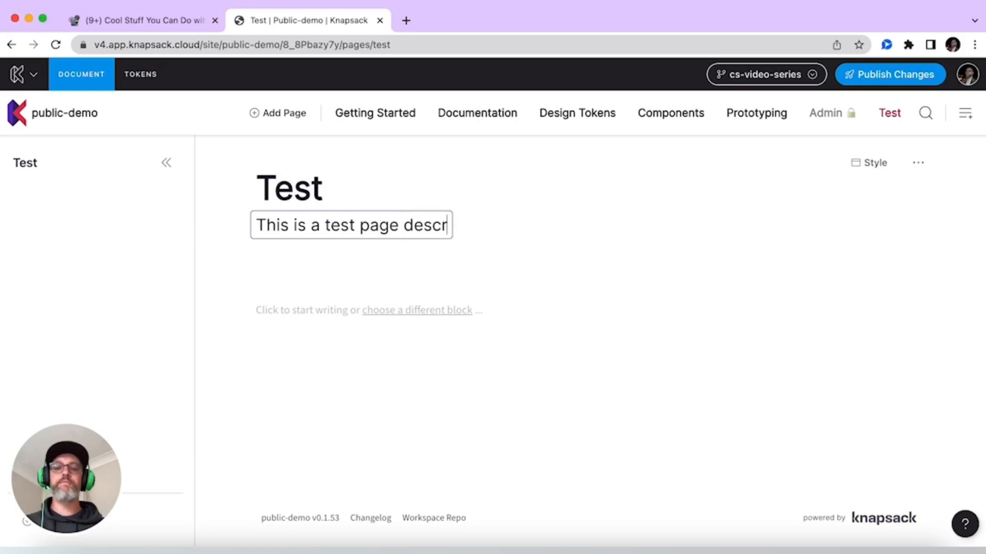
{"action": "type", "text": "iption."}
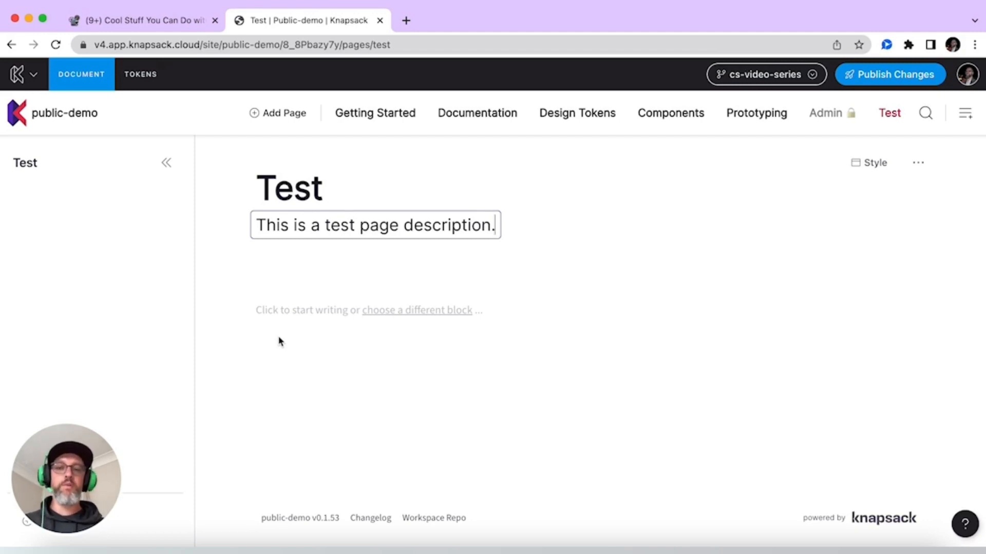
Step: Write "Section Title" in the page's first text block and format it as an H2 heading
{"action": "left_click", "coordinate": [289, 312]}
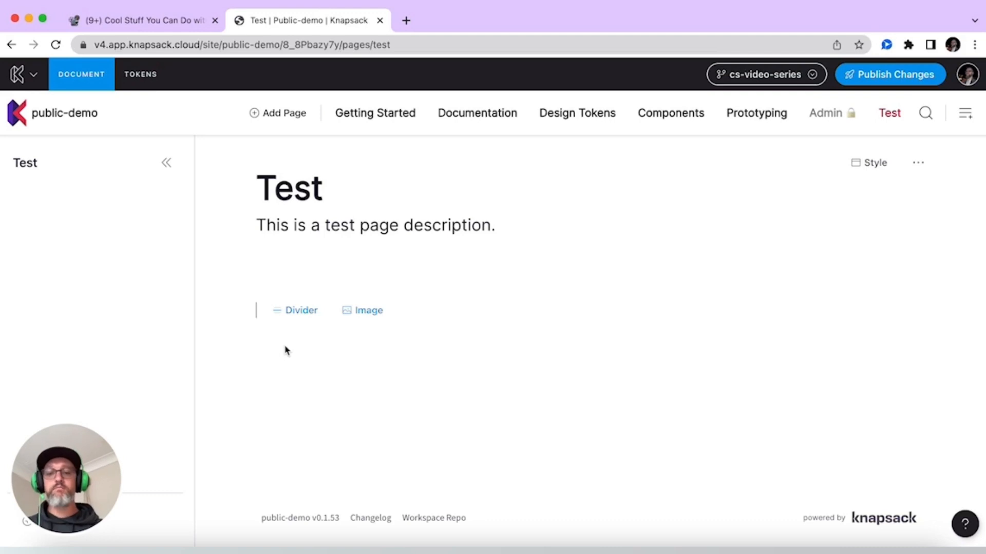
{"action": "type", "text": "Section"}
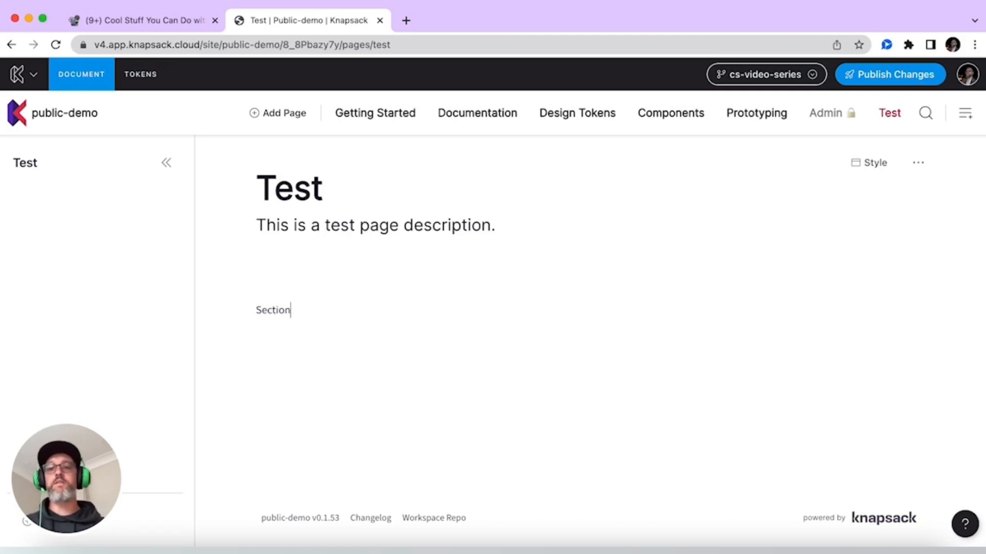
{"action": "type", "text": " Title"}
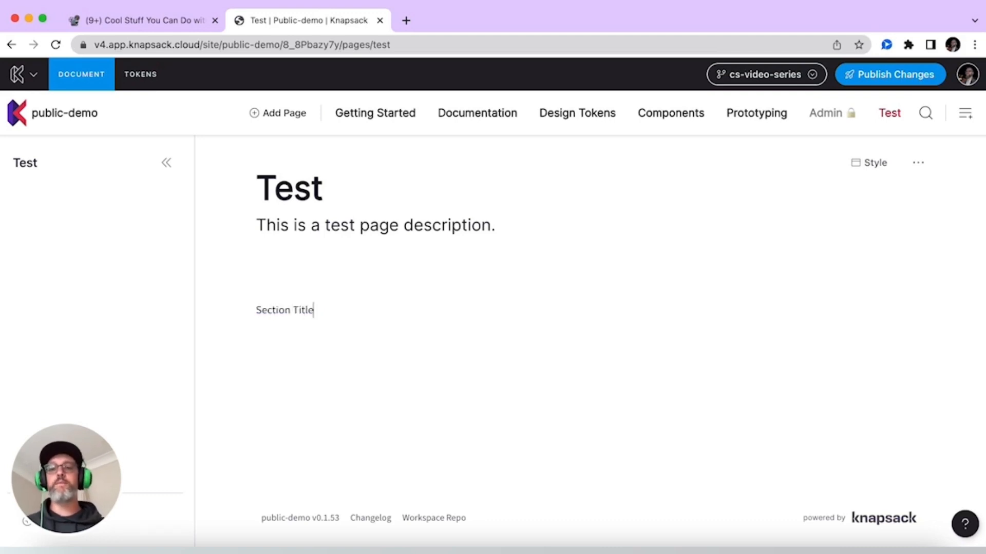
{"action": "key", "text": "super+a"}
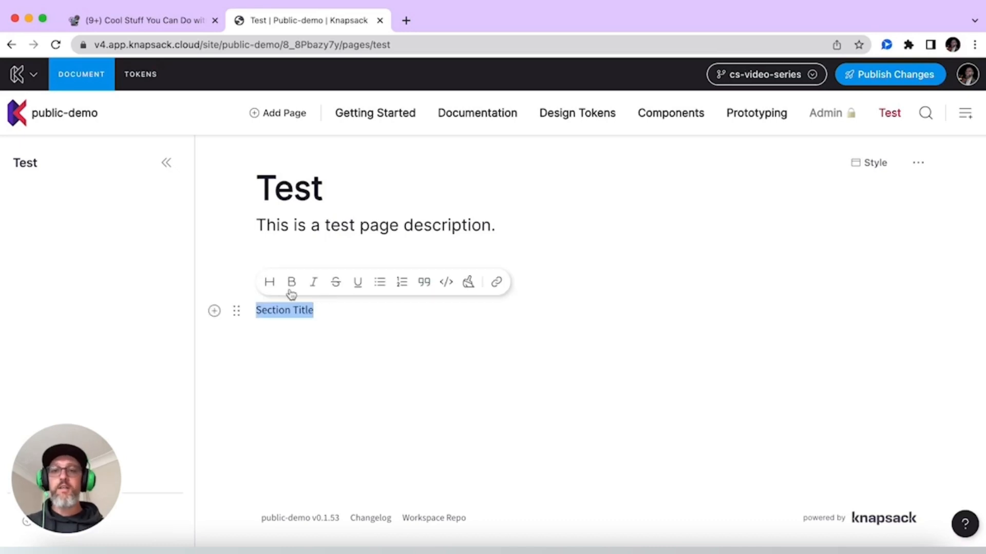
{"action": "left_click", "coordinate": [271, 285]}
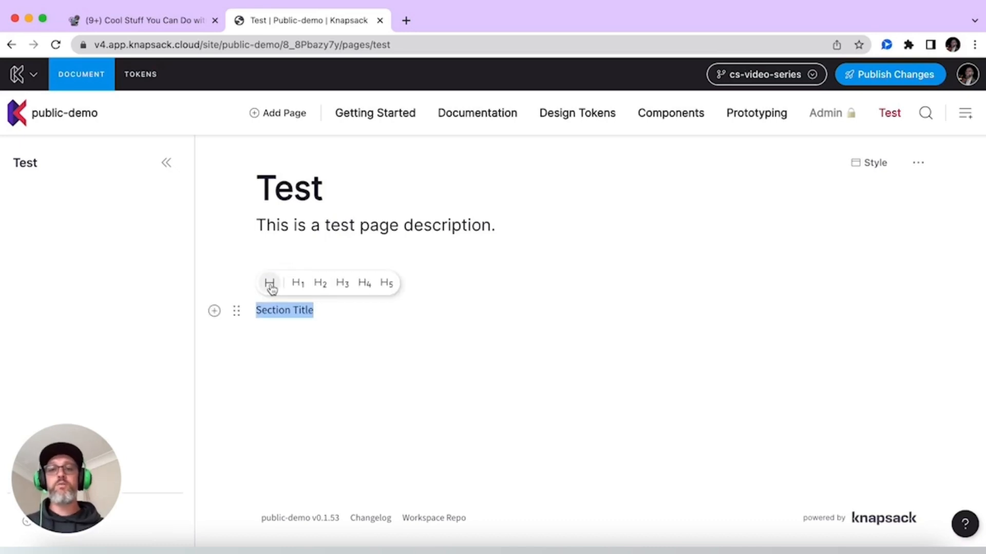
{"action": "left_click", "coordinate": [318, 282]}
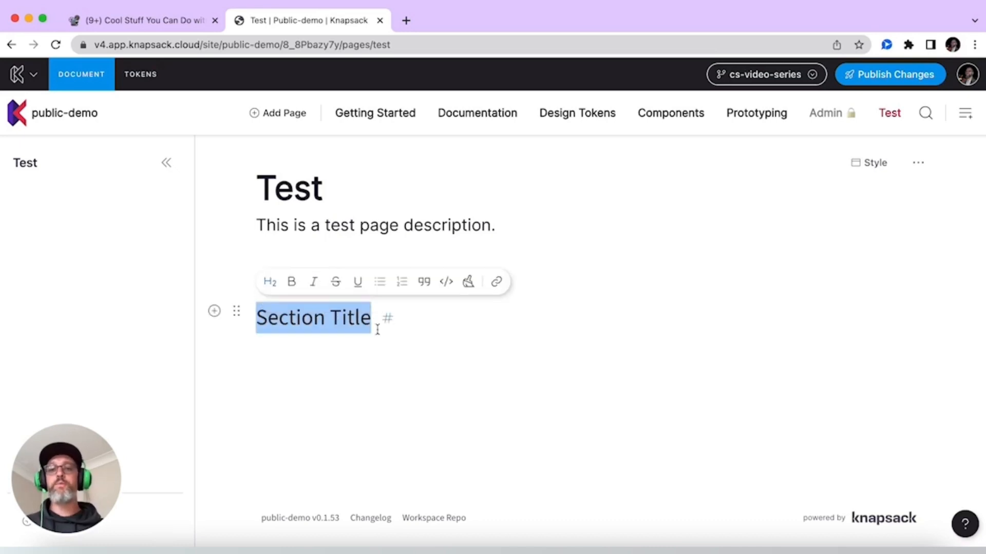
Step: Add the paragraph "This is the section description." on a new line below the Section Title heading
{"action": "left_click", "coordinate": [377, 327]}
{"action": "key", "text": "Return"}
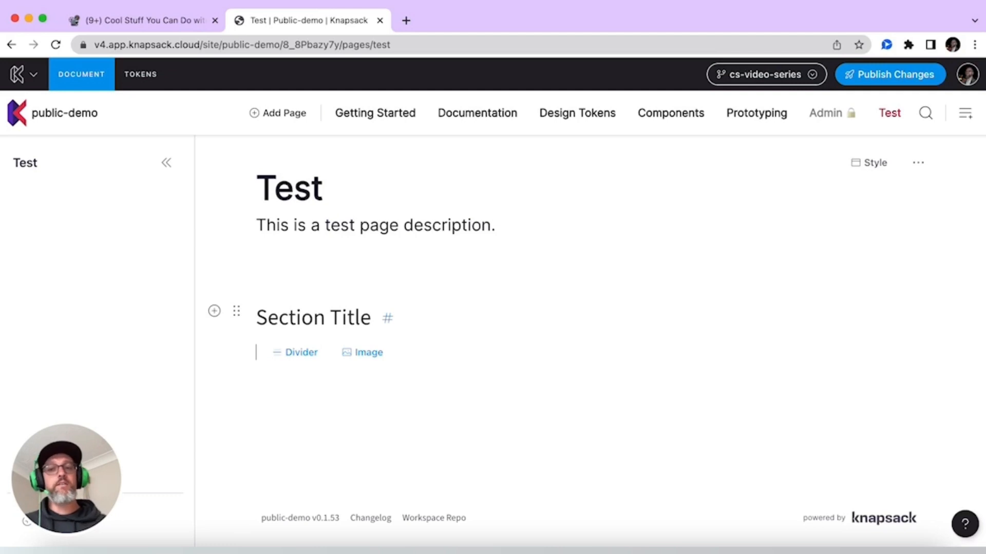
{"action": "type", "text": "Th"}
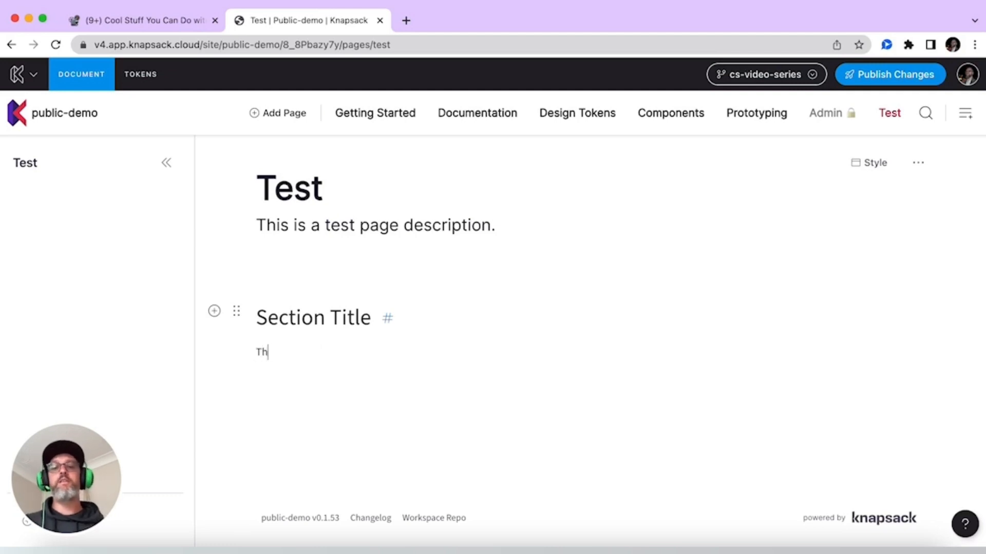
{"action": "type", "text": "is is the"}
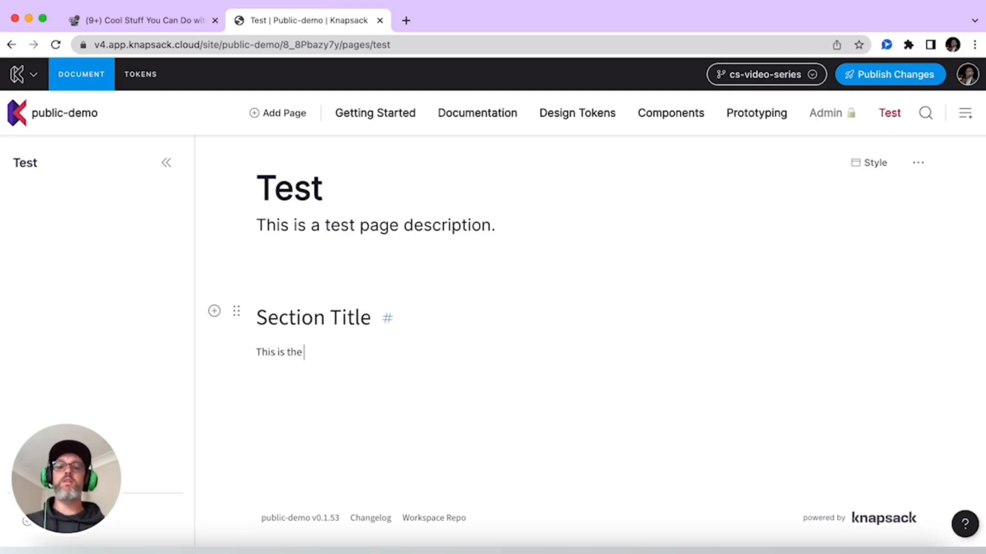
{"action": "type", "text": " section de"}
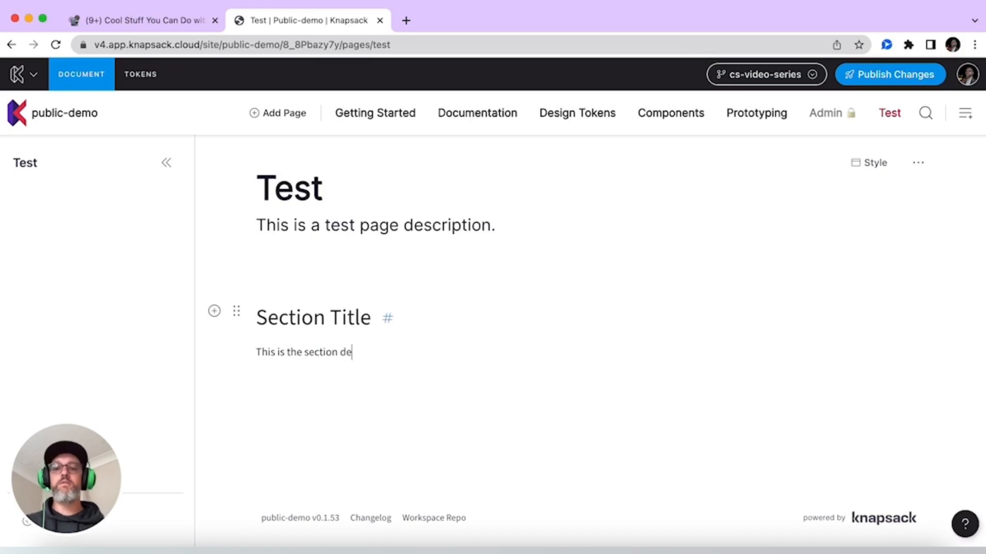
{"action": "type", "text": "scription."}
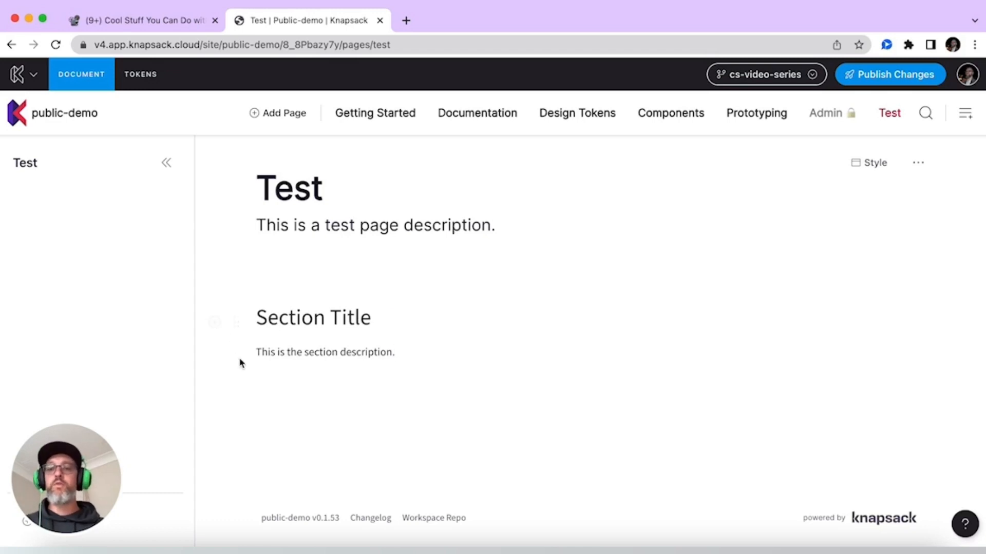
Step: Insert a Figma Embed block below the section's text block
{"action": "left_click", "coordinate": [214, 323]}
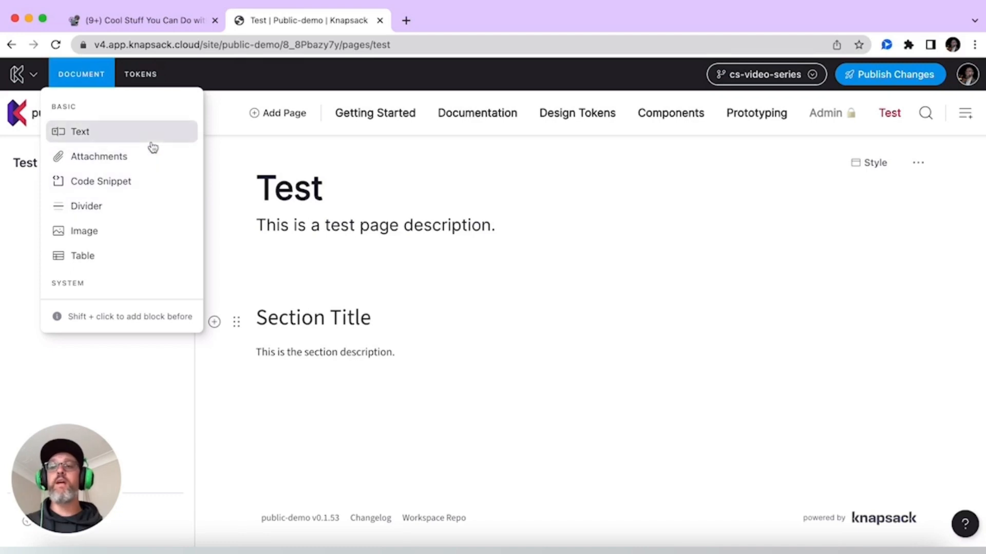
{"action": "scroll", "coordinate": [152, 148], "scroll_direction": "down", "scroll_amount": 1}
{"action": "scroll", "coordinate": [152, 147], "scroll_direction": "up", "scroll_amount": 1}
{"action": "scroll", "coordinate": [153, 148], "scroll_direction": "down", "scroll_amount": 1}
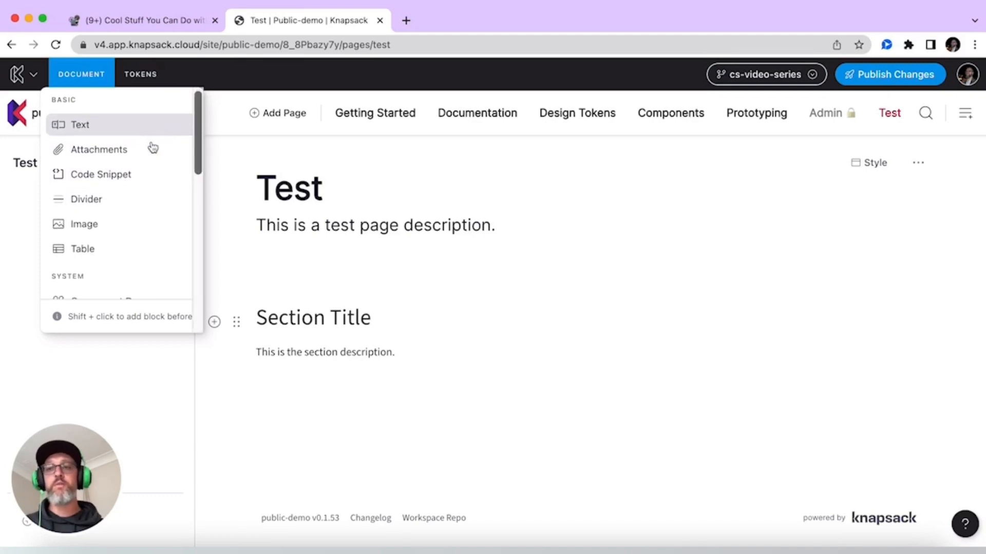
{"action": "scroll", "coordinate": [153, 147], "scroll_direction": "down", "scroll_amount": 1}
{"action": "scroll", "coordinate": [153, 148], "scroll_direction": "down", "scroll_amount": 1}
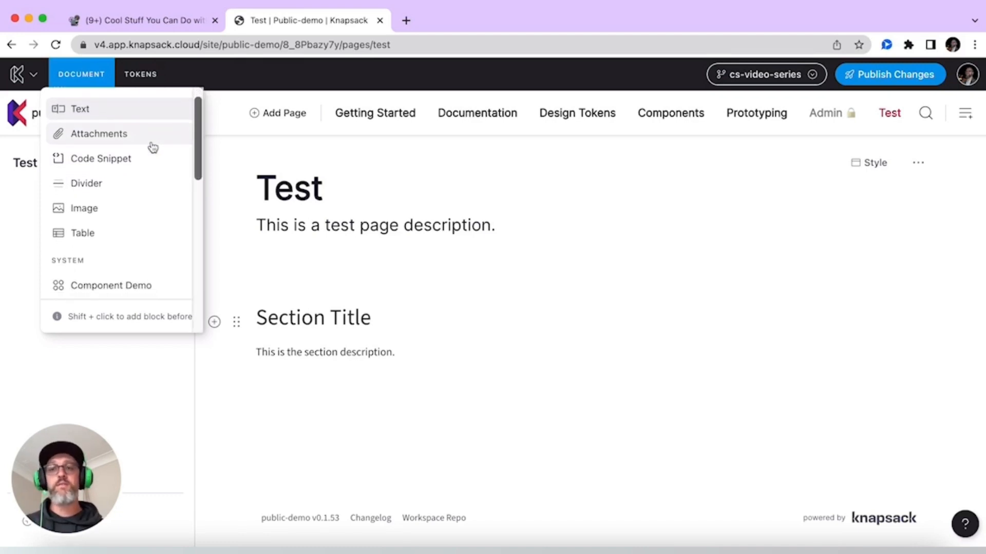
{"action": "scroll", "coordinate": [153, 148], "scroll_direction": "down", "scroll_amount": 5}
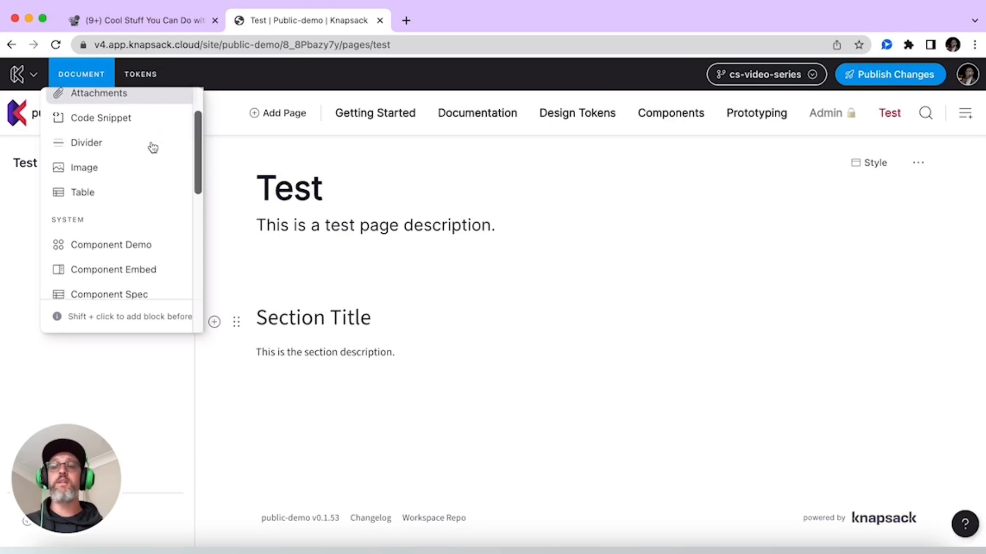
{"action": "scroll", "coordinate": [146, 178], "scroll_direction": "down", "scroll_amount": 2}
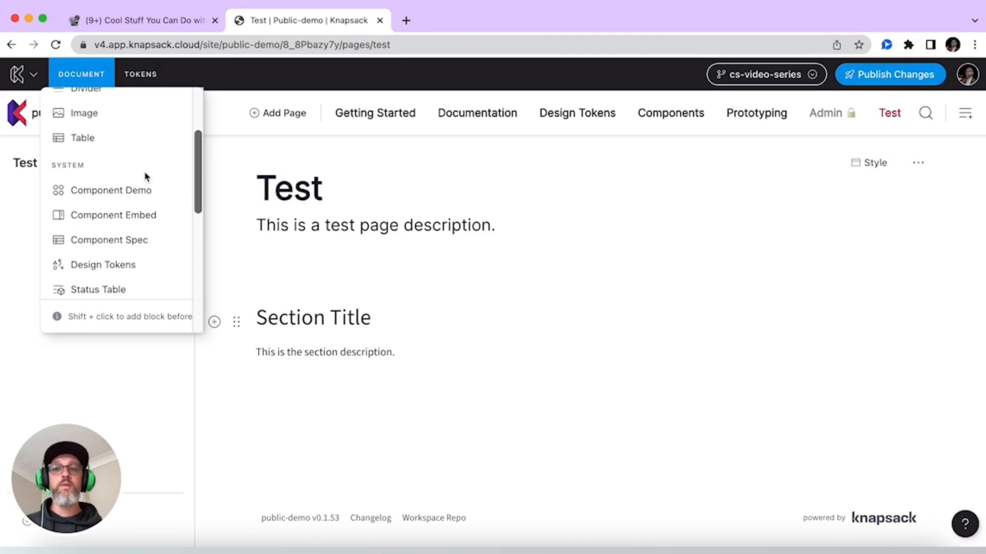
{"action": "scroll", "coordinate": [145, 178], "scroll_direction": "down", "scroll_amount": 4}
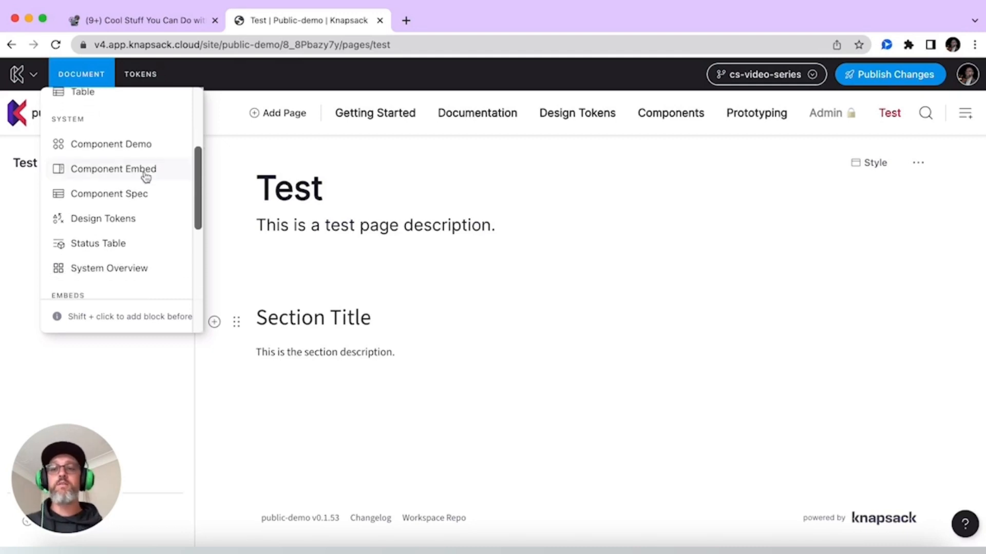
{"action": "scroll", "coordinate": [146, 177], "scroll_direction": "down", "scroll_amount": 5}
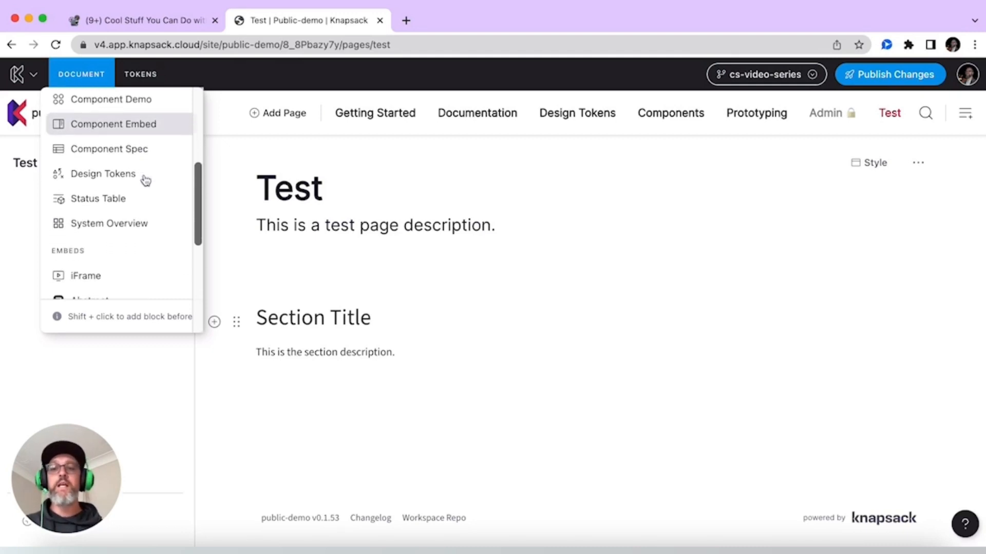
{"action": "scroll", "coordinate": [146, 179], "scroll_direction": "down", "scroll_amount": 7}
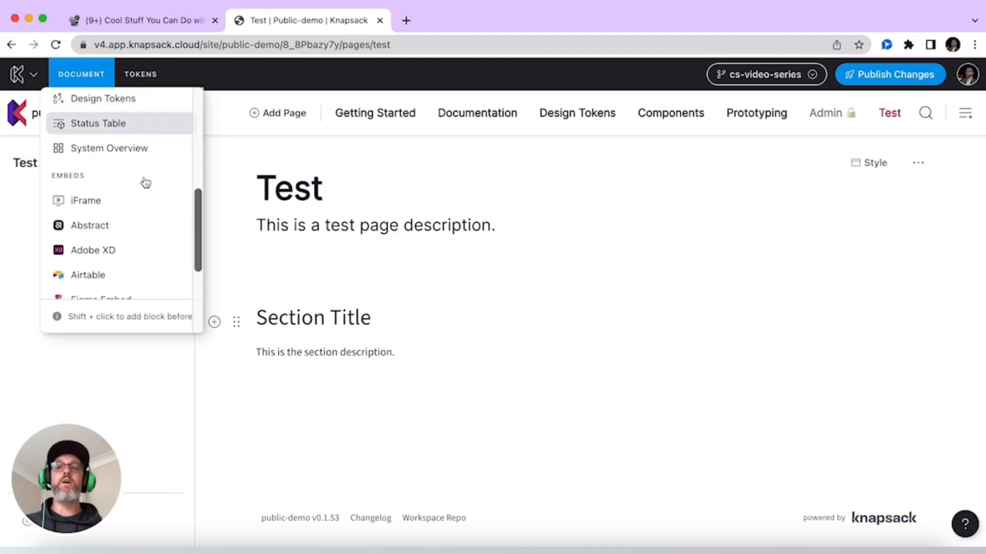
{"action": "scroll", "coordinate": [146, 181], "scroll_direction": "down", "scroll_amount": 2}
{"action": "left_click", "coordinate": [110, 238]}
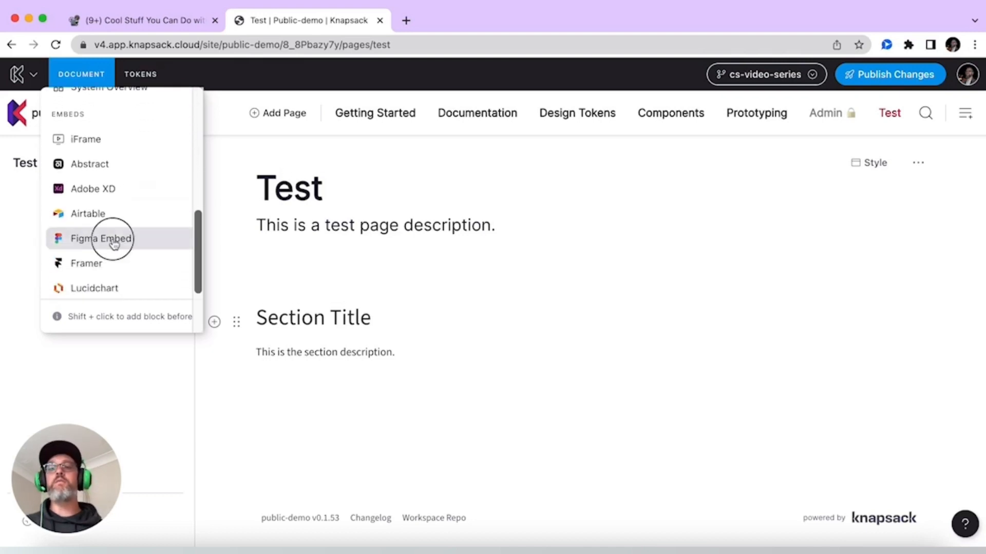
Step: Switch to Figma, copy the link to the Button component, and return to the Test page in Knapsack
{"action": "key", "text": "super+Tab"}
{"action": "key", "text": "super+Tab"}
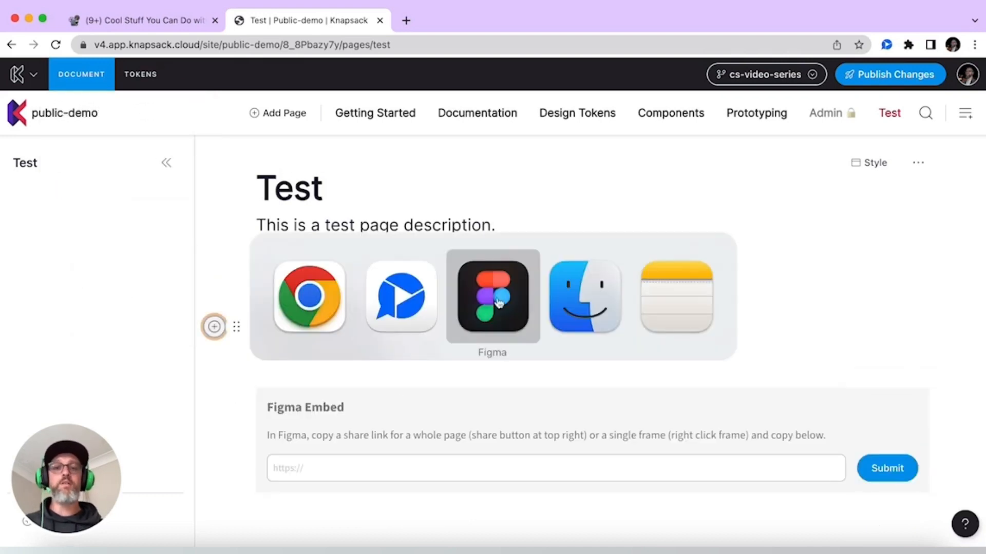
{"action": "left_click", "coordinate": [449, 203]}
{"action": "left_click", "coordinate": [390, 252]}
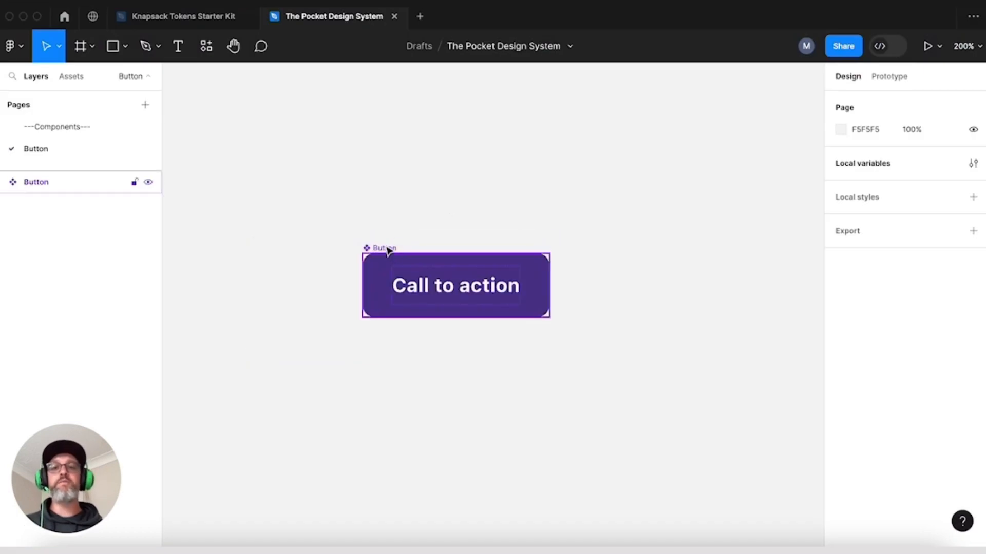
{"action": "right_click", "coordinate": [388, 250]}
{"action": "mouse_move", "coordinate": [445, 198]}
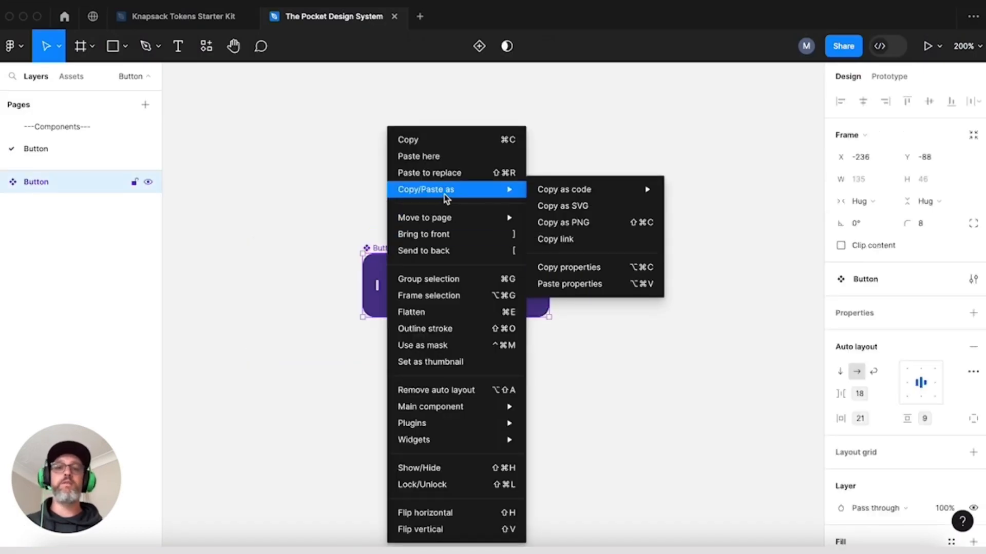
{"action": "left_click", "coordinate": [567, 240]}
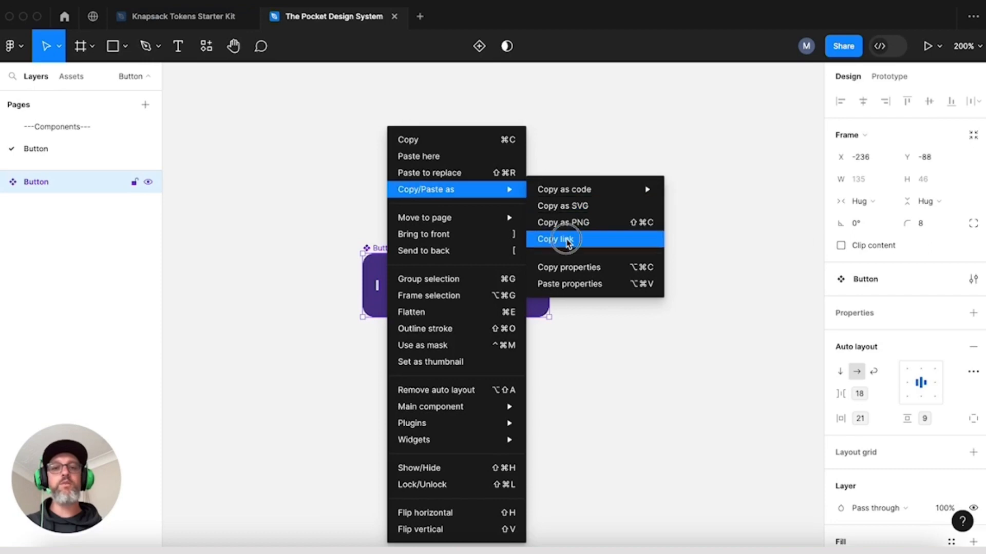
{"action": "key", "text": "super+Tab"}
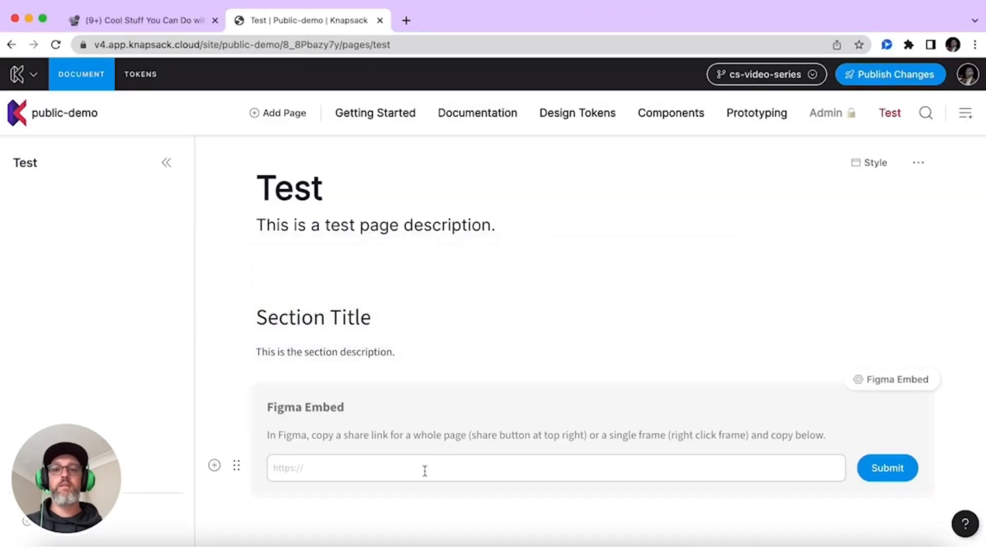
Step: Paste the copied Figma link into the Figma Embed block and submit it to embed the Button component
{"action": "left_click", "coordinate": [425, 471]}
{"action": "key", "text": "super+v"}
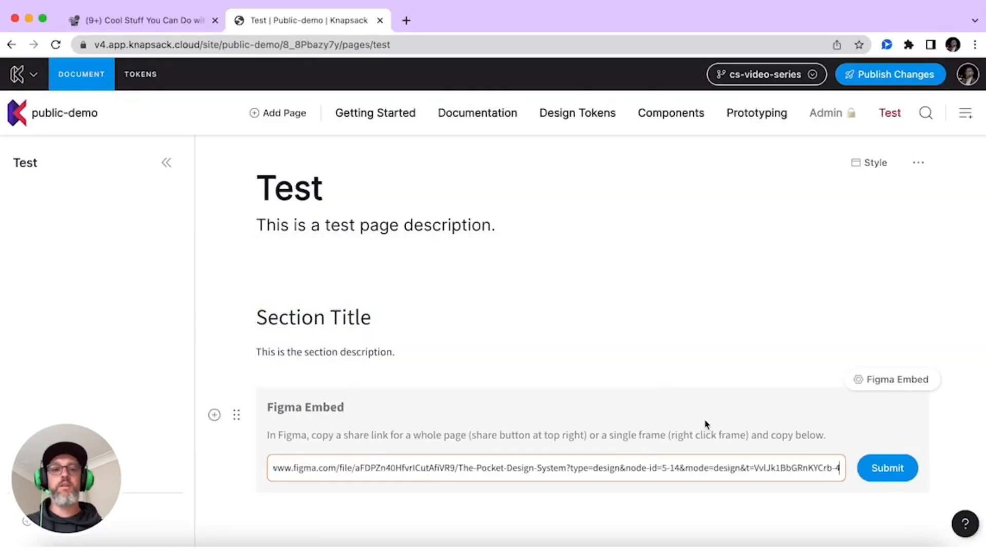
{"action": "left_click", "coordinate": [877, 470]}
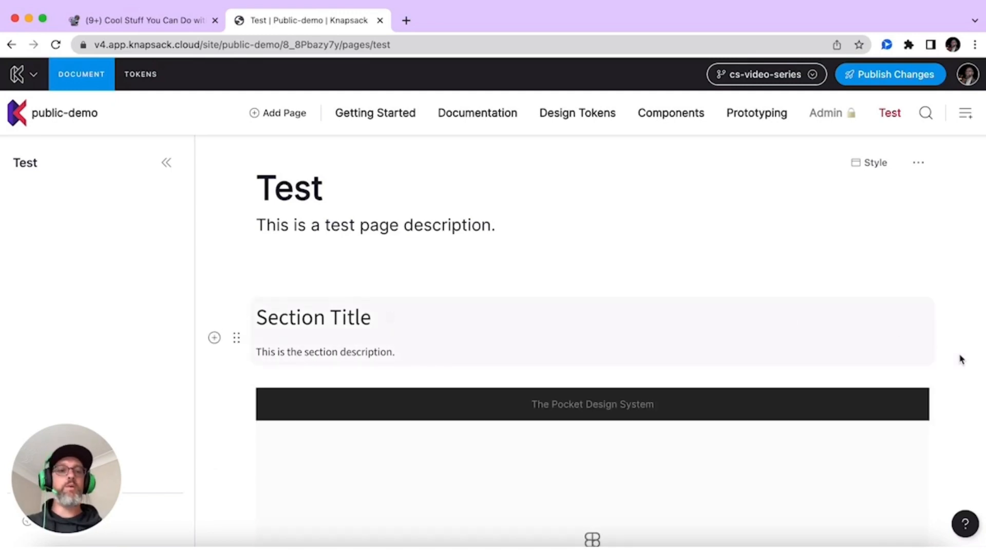
{"action": "scroll", "coordinate": [955, 388], "scroll_direction": "down", "scroll_amount": 3}
{"action": "scroll", "coordinate": [956, 390], "scroll_direction": "up", "scroll_amount": 1}
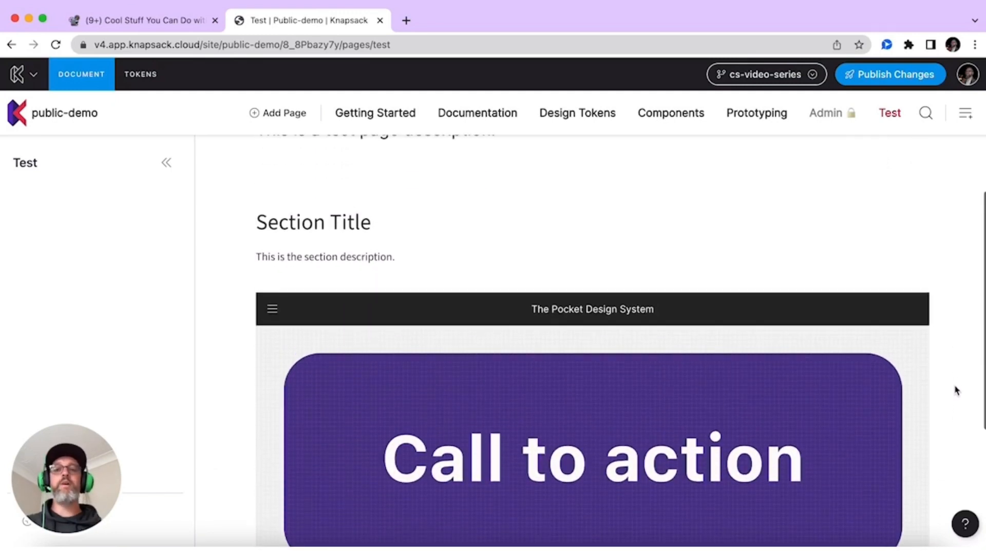
Step: Set the size of the Figma Embed block to Medium
{"action": "scroll", "coordinate": [956, 391], "scroll_direction": "down", "scroll_amount": 2}
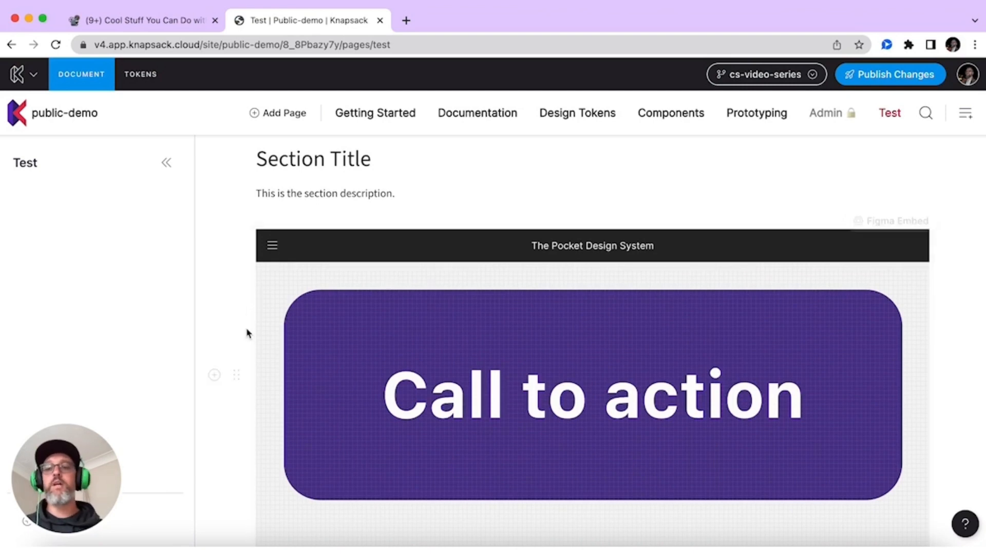
{"action": "left_click", "coordinate": [235, 379]}
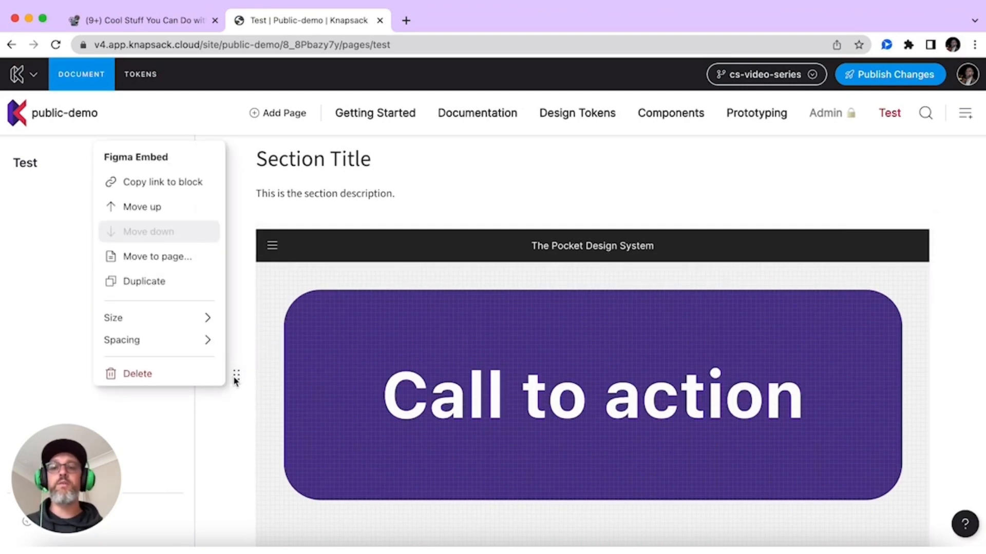
{"action": "mouse_move", "coordinate": [168, 322]}
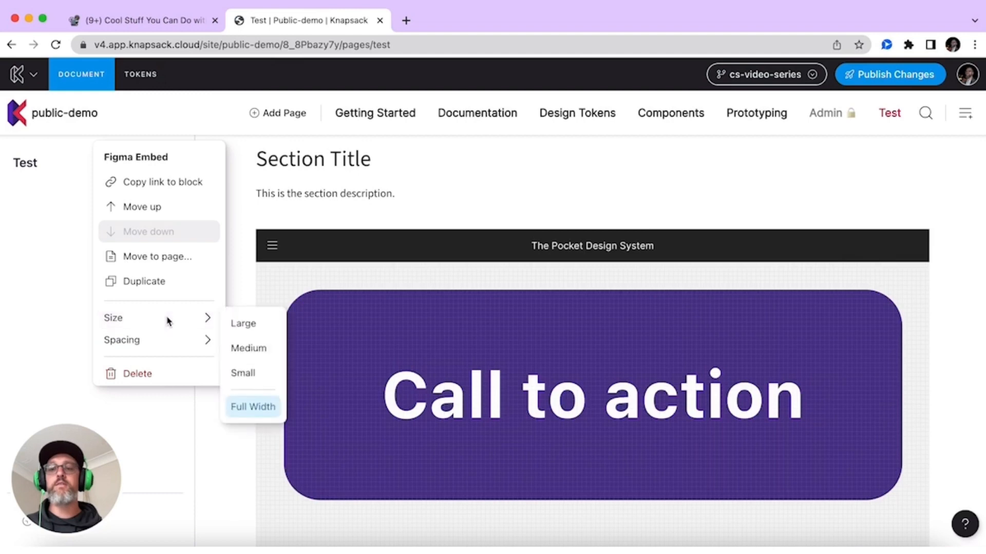
{"action": "left_click", "coordinate": [244, 348]}
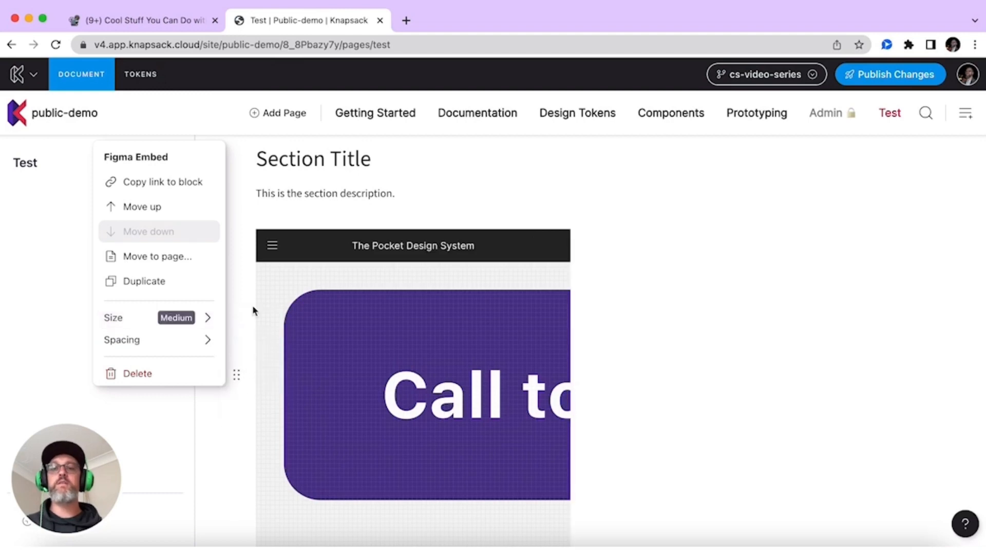
{"action": "left_click", "coordinate": [243, 221]}
Step: Set the Section Title text block's size to Medium so it sits beside the Figma embed
{"action": "scroll", "coordinate": [242, 225], "scroll_direction": "up", "scroll_amount": 2}
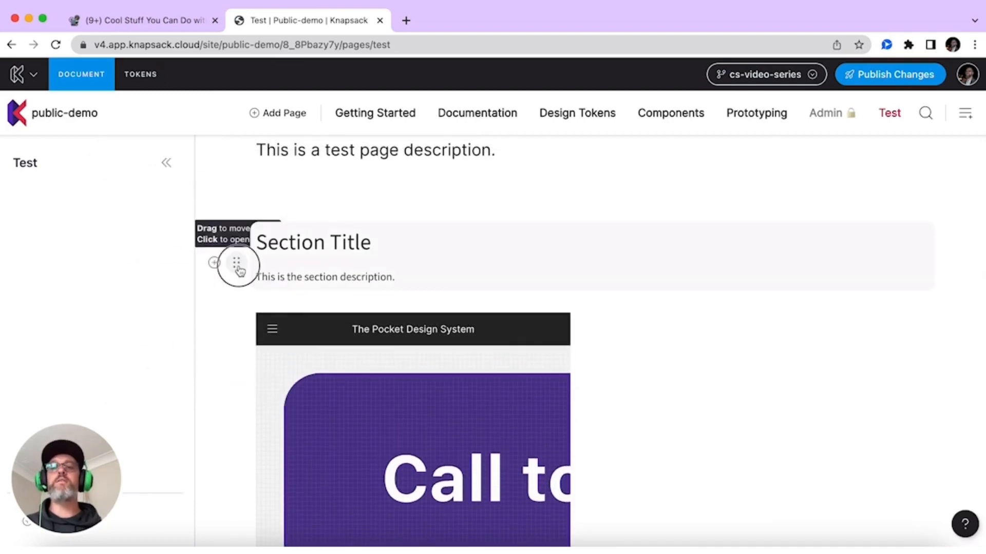
{"action": "left_click", "coordinate": [237, 264]}
{"action": "mouse_move", "coordinate": [183, 246]}
{"action": "left_click", "coordinate": [266, 277]}
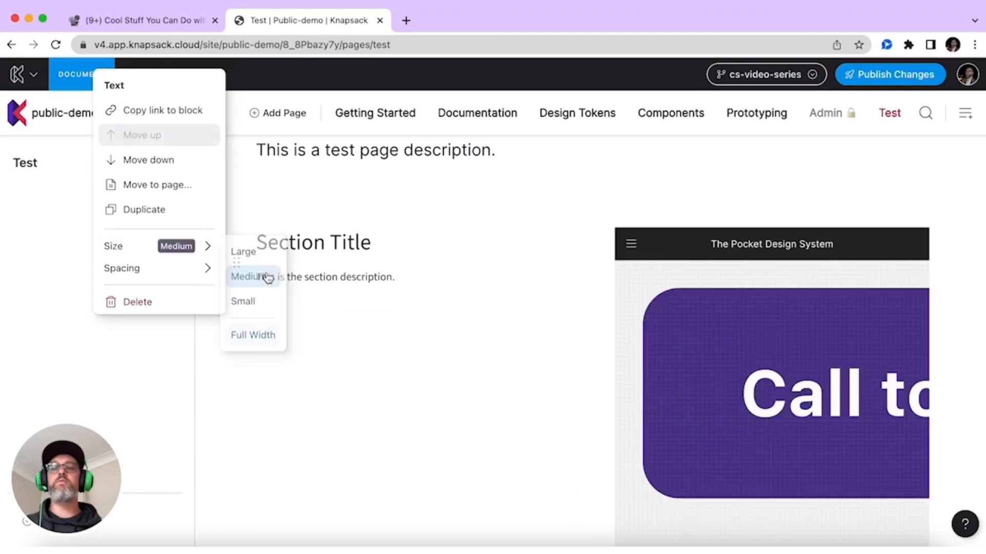
{"action": "left_click", "coordinate": [322, 337]}
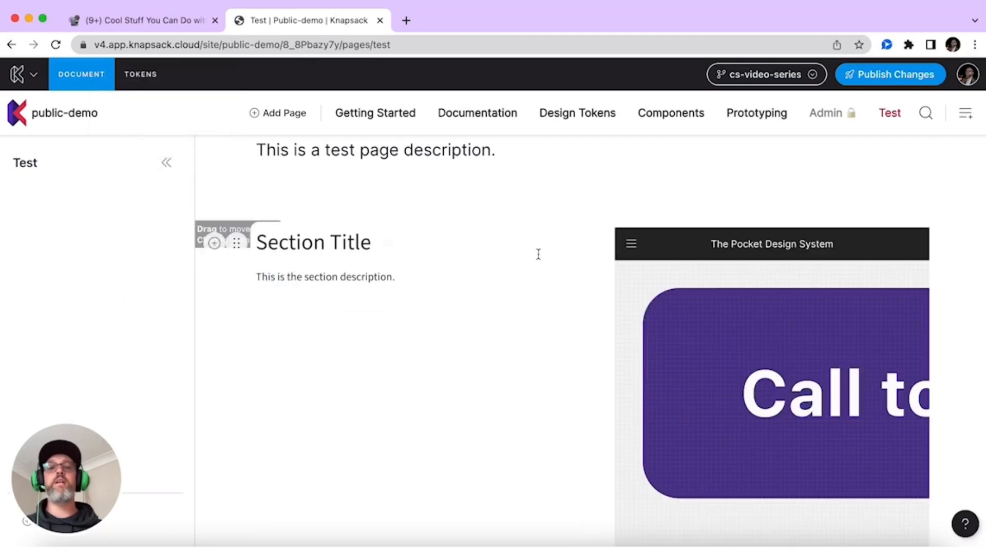
Step: Insert a Component Embed block after the Figma Embed block
{"action": "scroll", "coordinate": [693, 263], "scroll_direction": "down", "scroll_amount": 3}
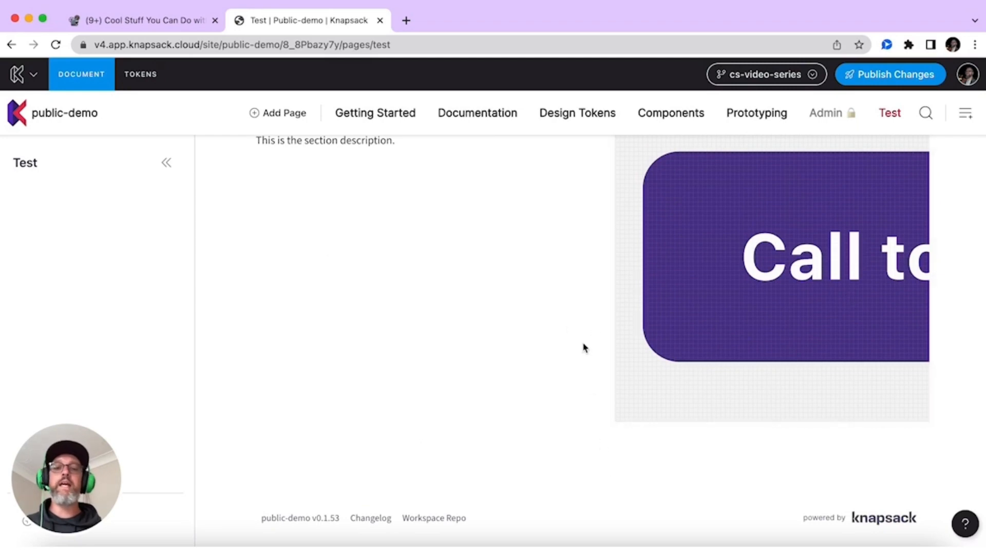
{"action": "left_click", "coordinate": [573, 330]}
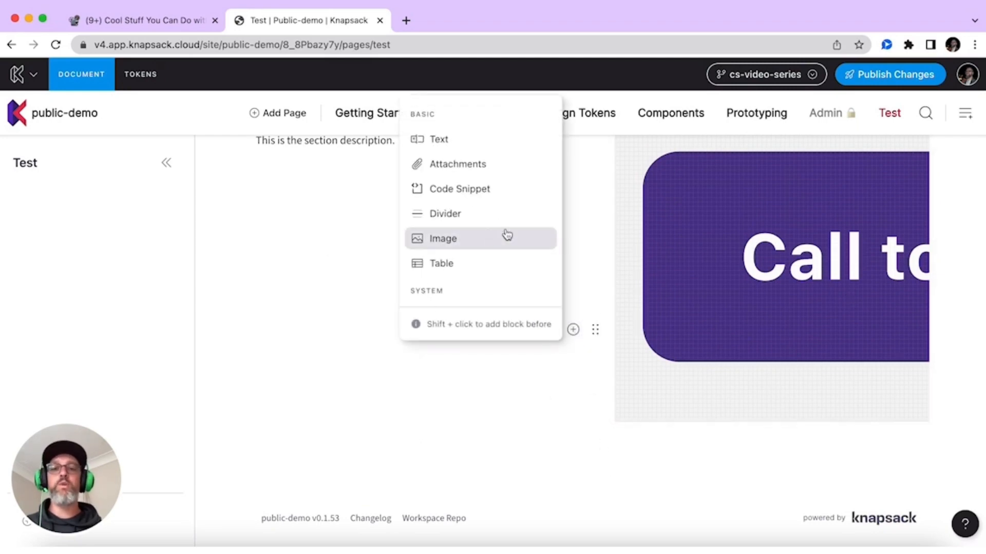
{"action": "scroll", "coordinate": [504, 235], "scroll_direction": "down", "scroll_amount": 2}
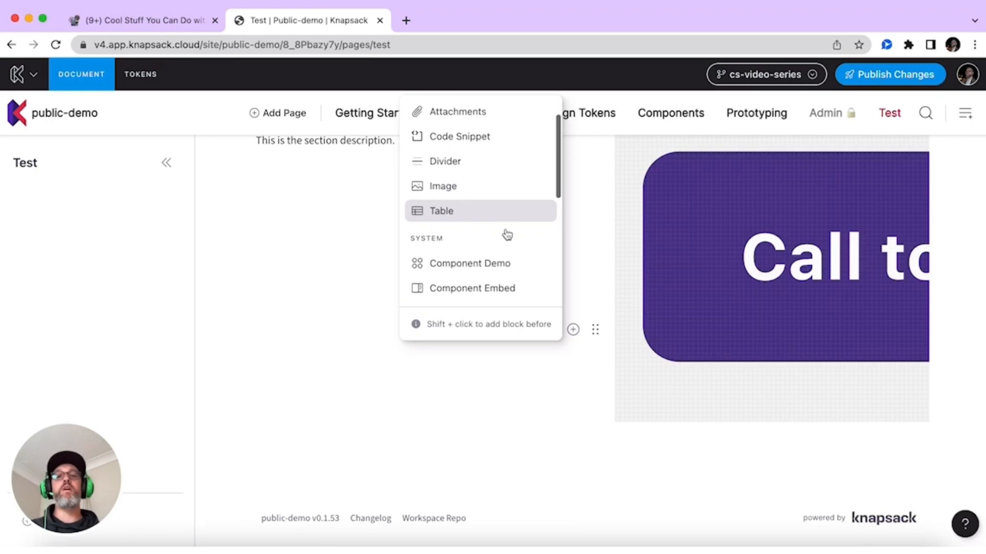
{"action": "scroll", "coordinate": [507, 235], "scroll_direction": "down", "scroll_amount": 2}
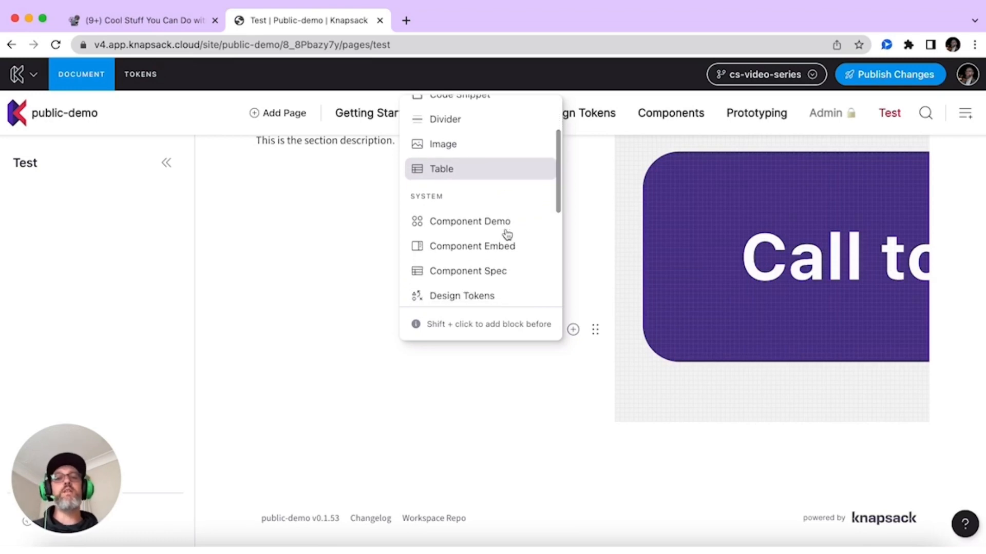
{"action": "left_click", "coordinate": [500, 246]}
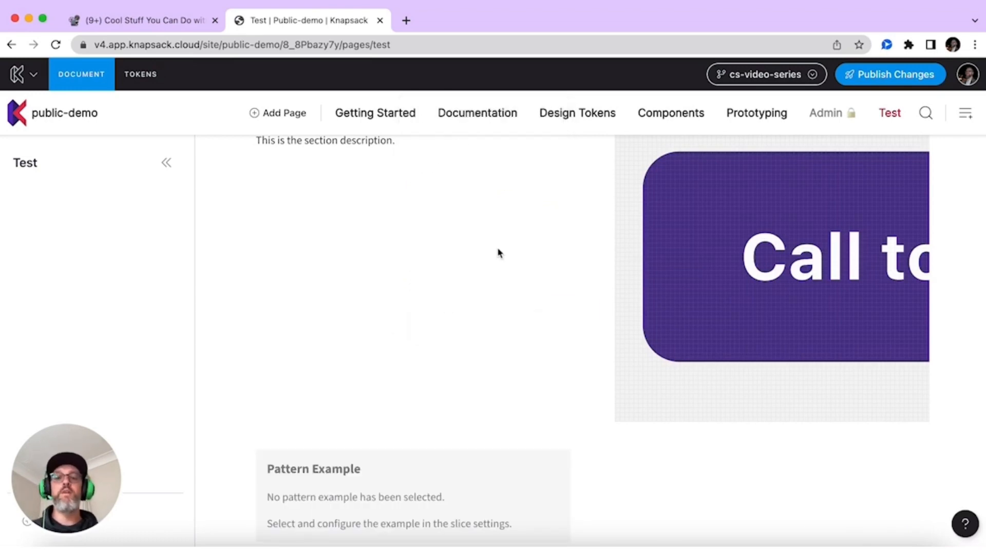
Step: Configure the Component Embed block to use the Button pattern with the React template and Primary demo
{"action": "scroll", "coordinate": [438, 368], "scroll_direction": "down", "scroll_amount": 3}
{"action": "left_click", "coordinate": [502, 324]}
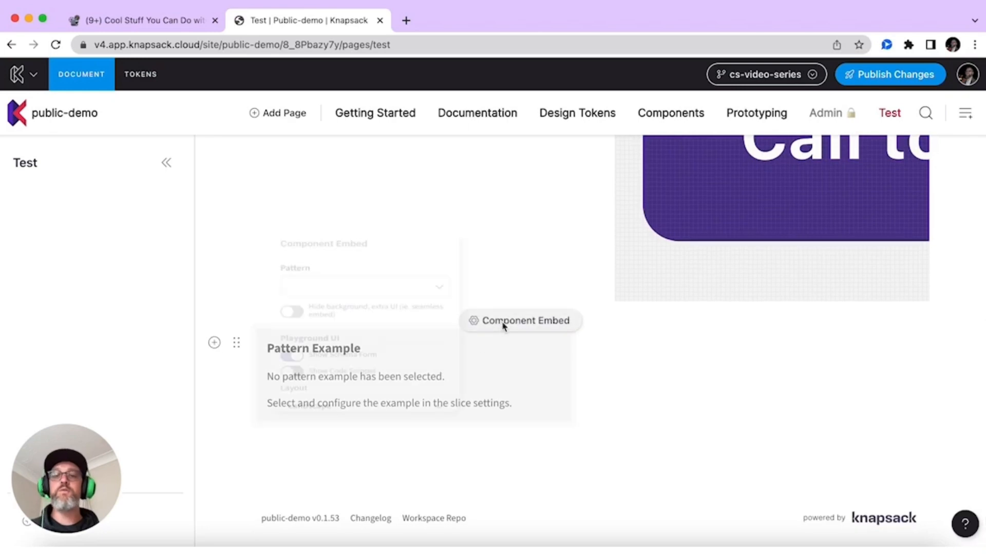
{"action": "left_click", "coordinate": [359, 275]}
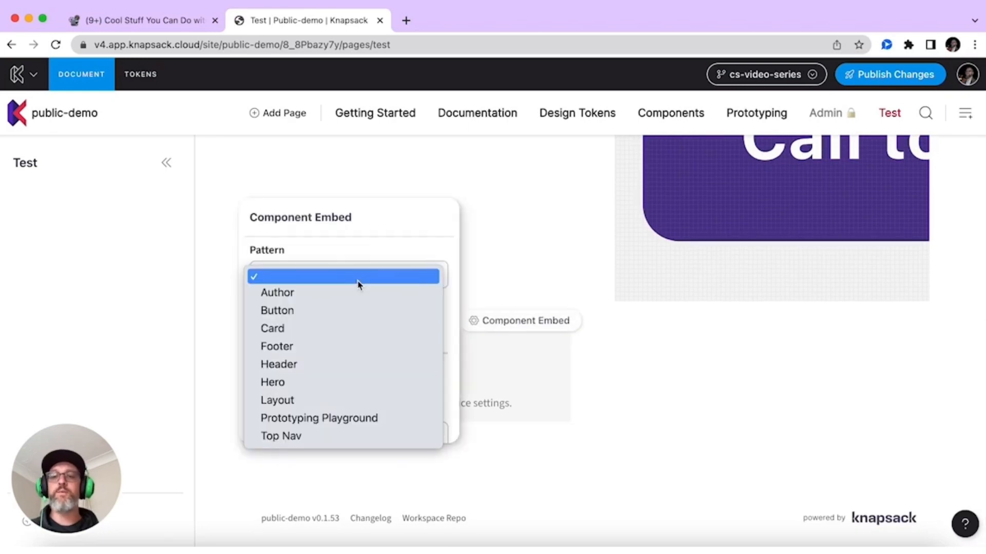
{"action": "left_click", "coordinate": [338, 314]}
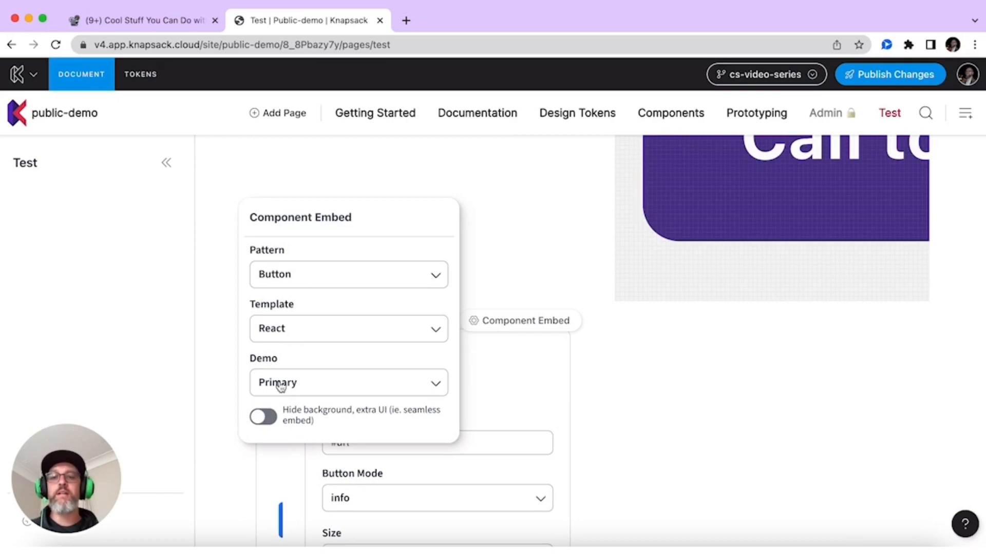
{"action": "left_click", "coordinate": [613, 427]}
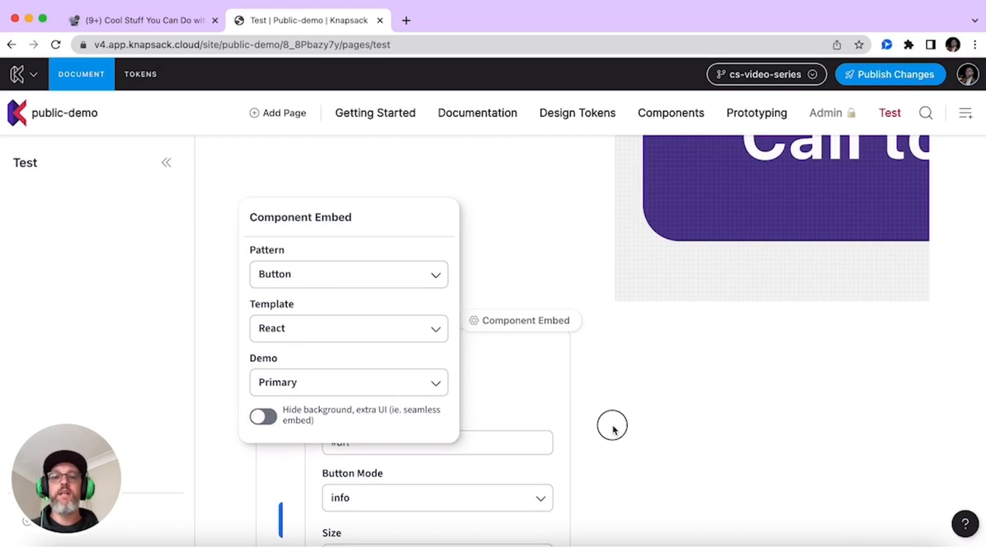
Step: Set the size of the Component Embed block to Full Width
{"action": "left_click", "coordinate": [236, 412]}
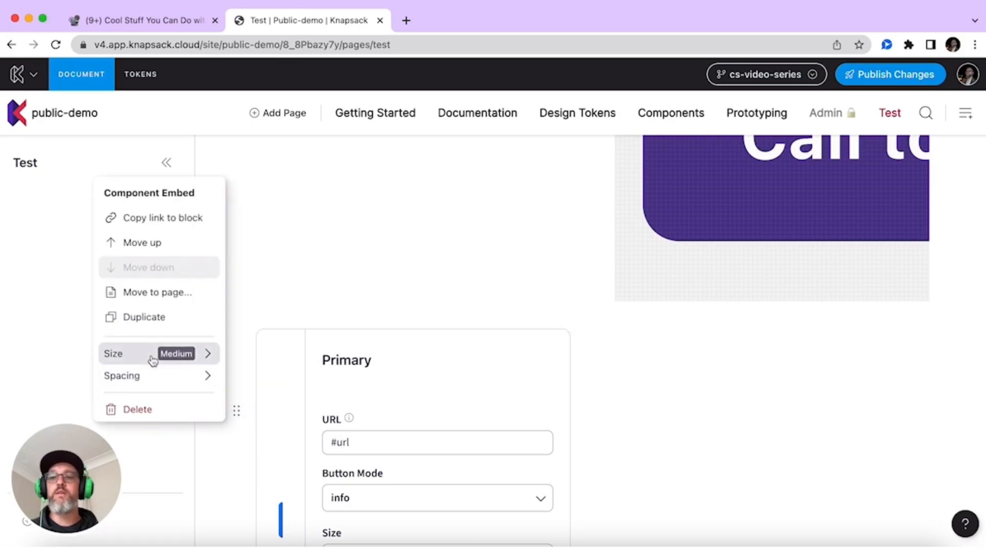
{"action": "mouse_move", "coordinate": [152, 361]}
{"action": "left_click", "coordinate": [242, 444]}
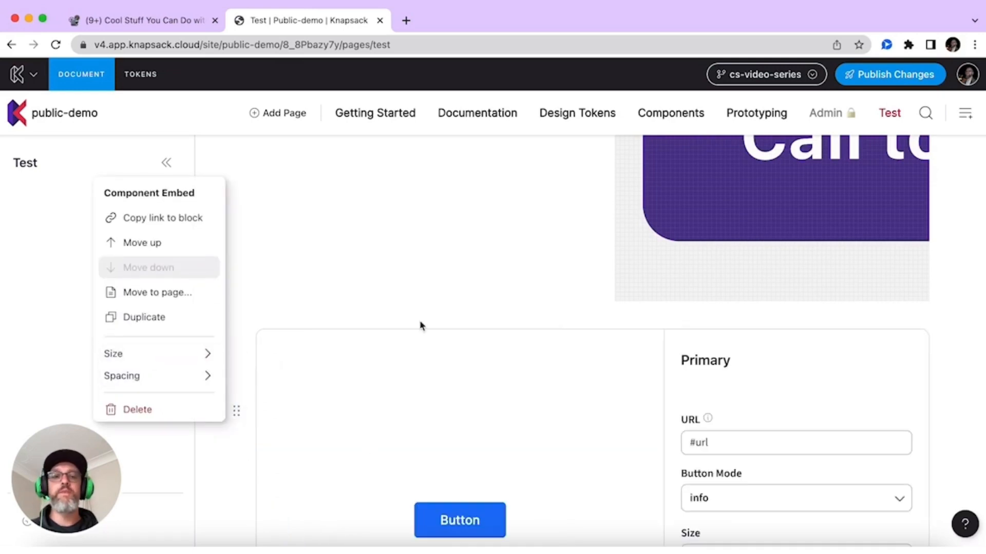
{"action": "left_click", "coordinate": [698, 344]}
Step: Review the Test page's layout, from the title and section text to the Figma embed and the live Button's property form
{"action": "scroll", "coordinate": [698, 343], "scroll_direction": "down", "scroll_amount": 2}
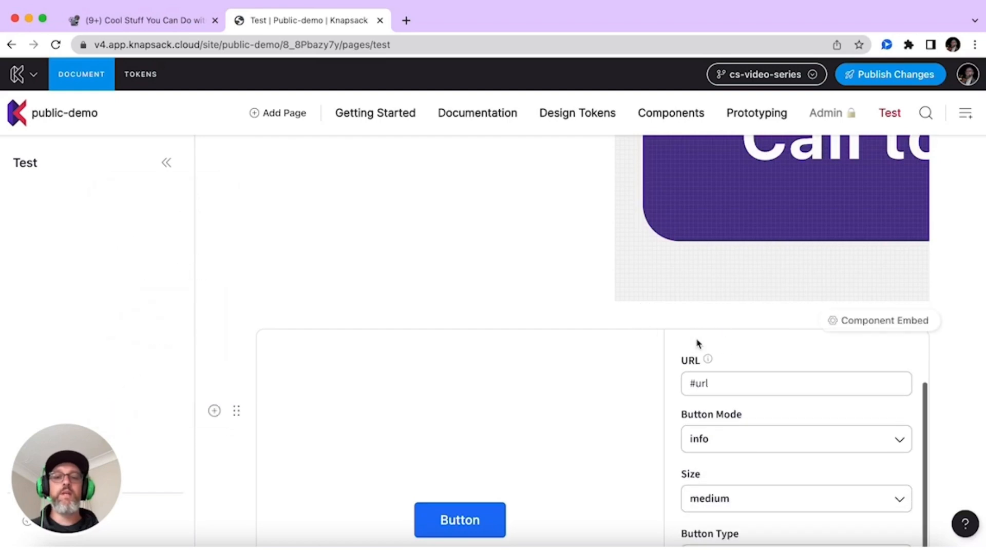
{"action": "scroll", "coordinate": [938, 380], "scroll_direction": "down", "scroll_amount": 3}
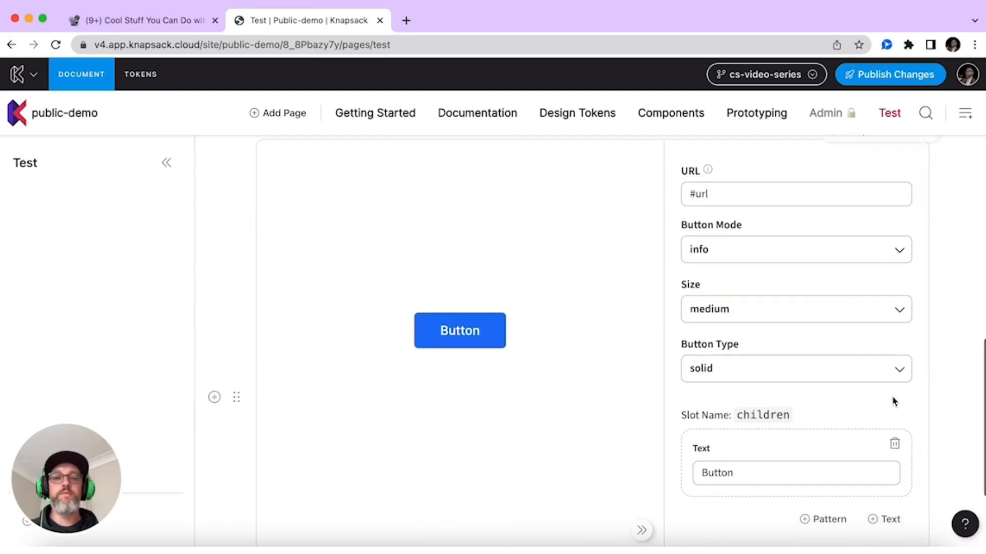
{"action": "scroll", "coordinate": [893, 401], "scroll_direction": "down", "scroll_amount": 3}
{"action": "scroll", "coordinate": [893, 401], "scroll_direction": "up", "scroll_amount": 5}
{"action": "scroll", "coordinate": [893, 400], "scroll_direction": "up", "scroll_amount": 6}
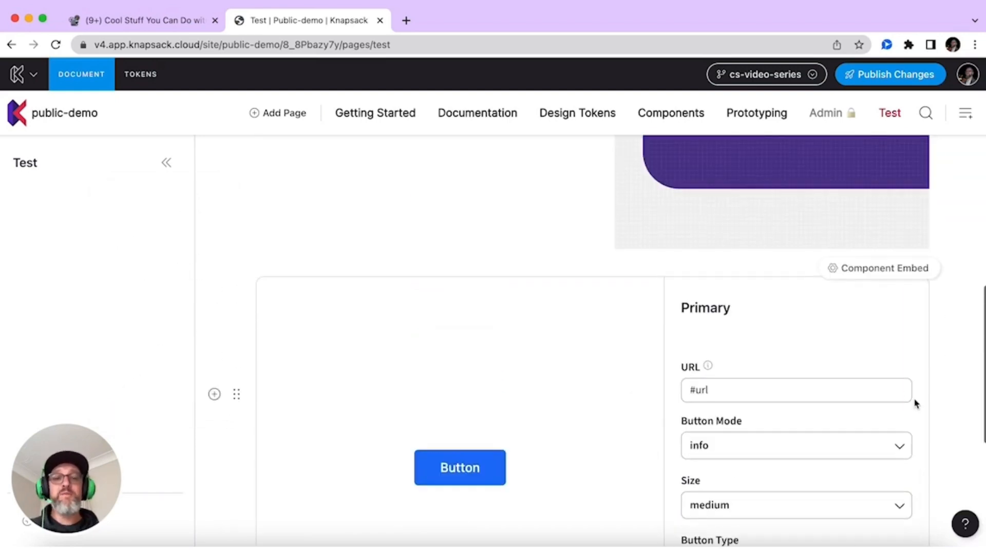
{"action": "scroll", "coordinate": [913, 400], "scroll_direction": "up", "scroll_amount": 1}
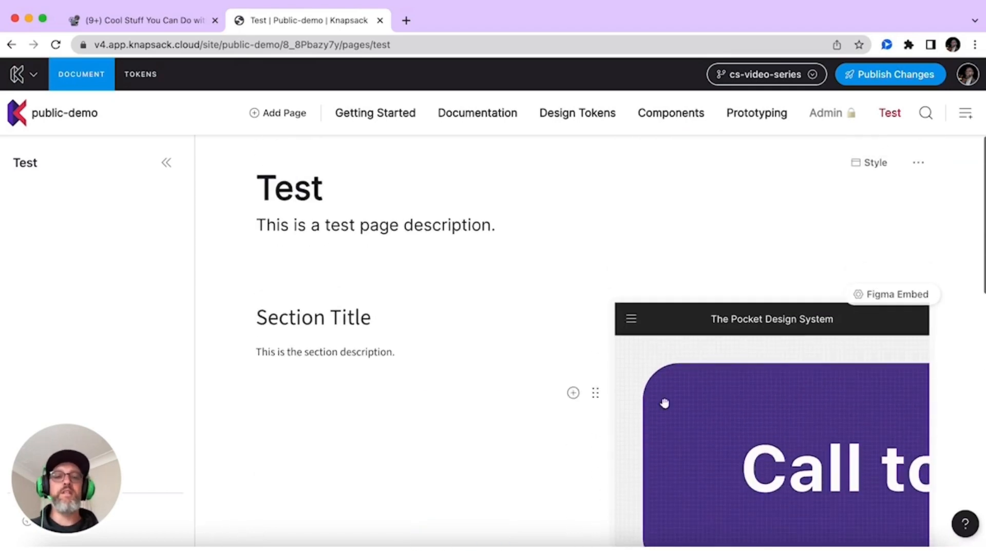
{"action": "scroll", "coordinate": [506, 415], "scroll_direction": "down", "scroll_amount": 1}
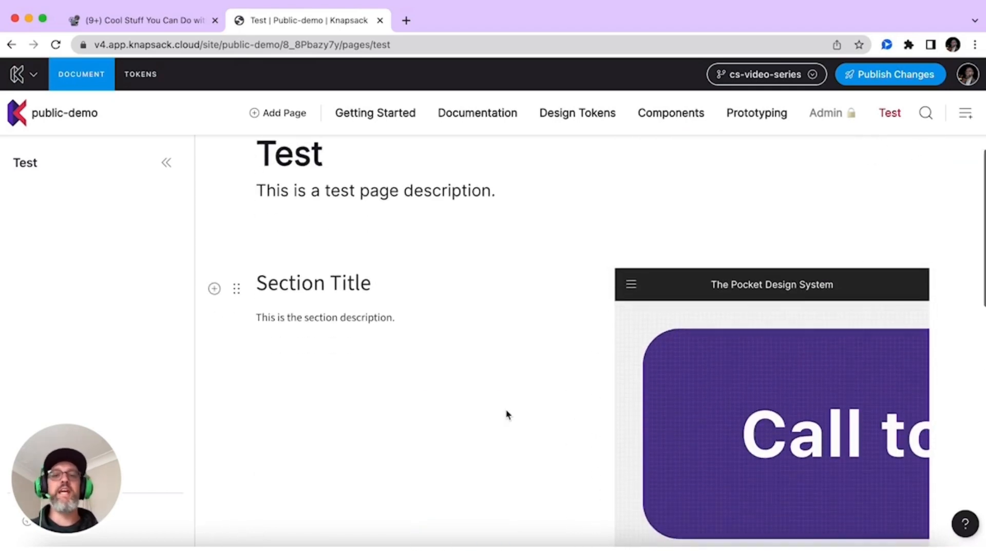
{"action": "scroll", "coordinate": [506, 413], "scroll_direction": "up", "scroll_amount": 1}
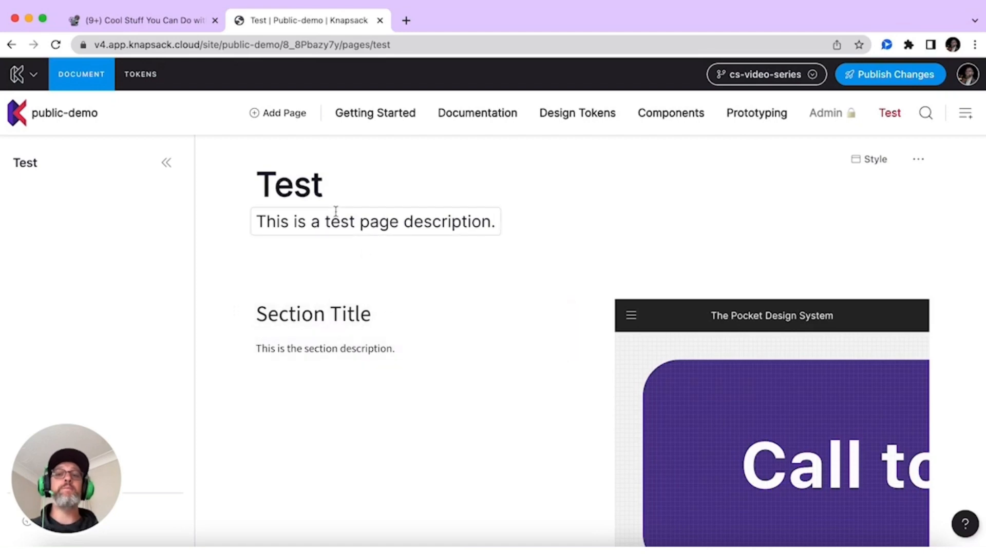
{"action": "scroll", "coordinate": [421, 356], "scroll_direction": "down", "scroll_amount": 4}
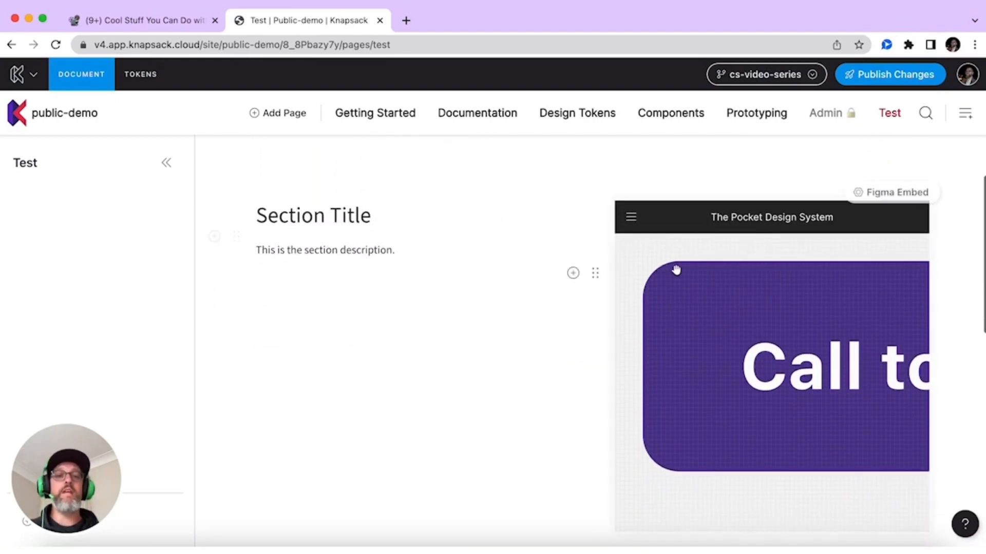
{"action": "scroll", "coordinate": [675, 270], "scroll_direction": "up", "scroll_amount": 4}
{"action": "scroll", "coordinate": [728, 410], "scroll_direction": "down", "scroll_amount": 8}
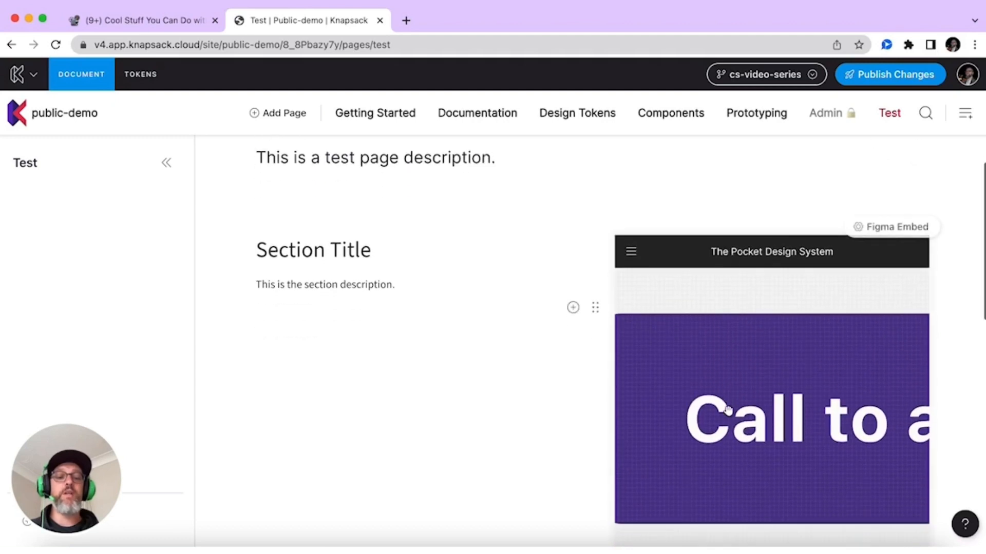
{"action": "scroll", "coordinate": [728, 411], "scroll_direction": "down", "scroll_amount": 2}
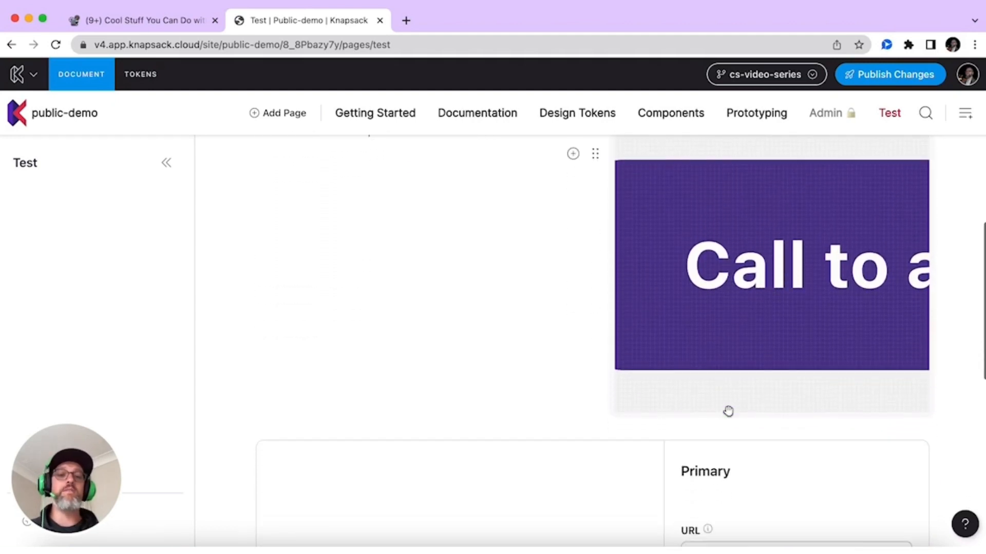
{"action": "scroll", "coordinate": [728, 411], "scroll_direction": "down", "scroll_amount": 3}
{"action": "scroll", "coordinate": [727, 411], "scroll_direction": "down", "scroll_amount": 4}
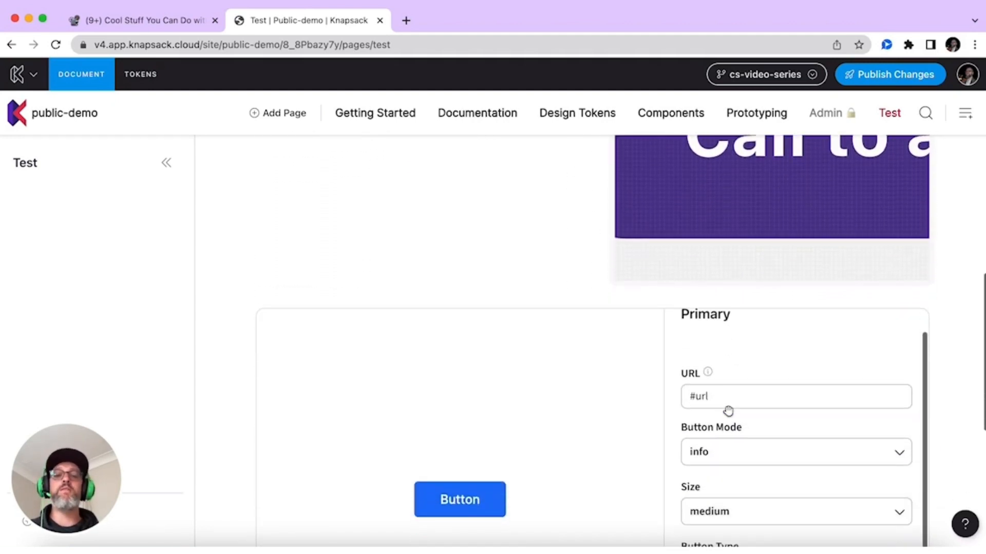
{"action": "scroll", "coordinate": [495, 242], "scroll_direction": "down", "scroll_amount": 1}
{"action": "scroll", "coordinate": [495, 242], "scroll_direction": "down", "scroll_amount": 4}
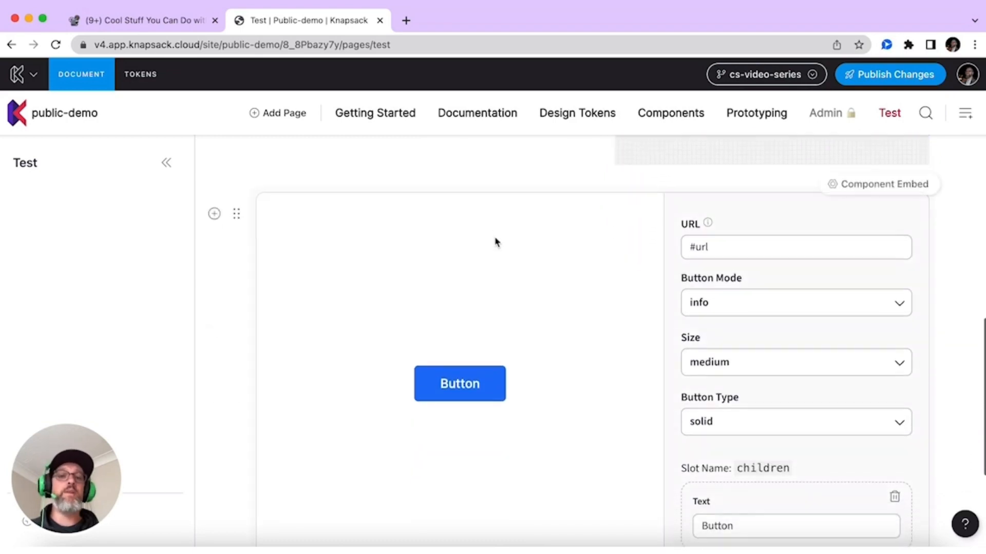
Step: Set the live Button's mode to success and its size to large in the Component Embed's property form
{"action": "scroll", "coordinate": [512, 422], "scroll_direction": "down", "scroll_amount": 3}
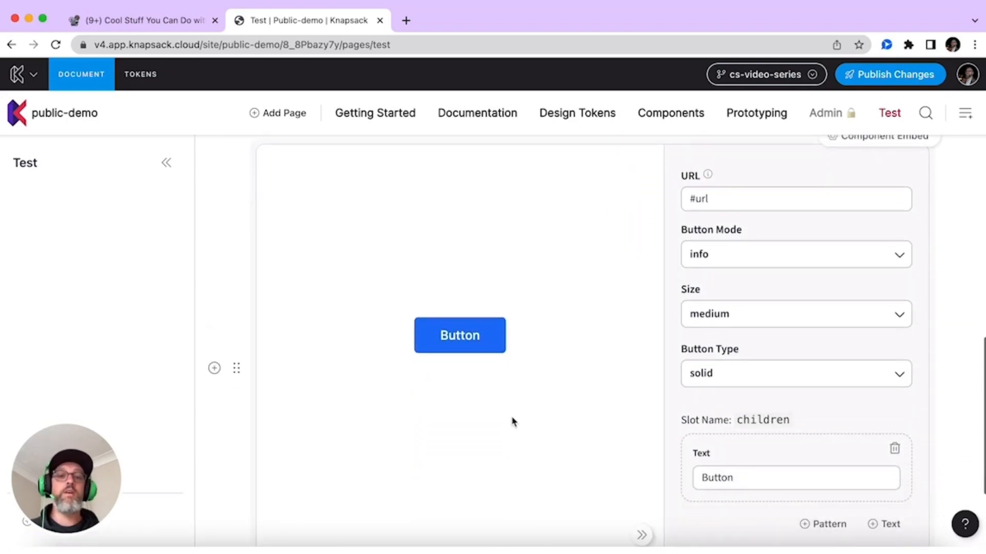
{"action": "scroll", "coordinate": [516, 403], "scroll_direction": "up", "scroll_amount": 3}
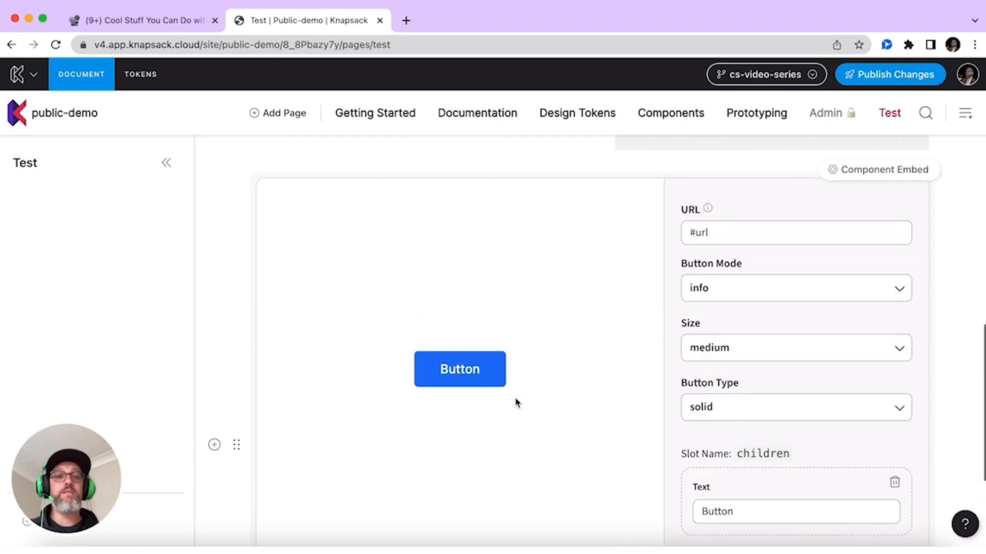
{"action": "left_click", "coordinate": [715, 297]}
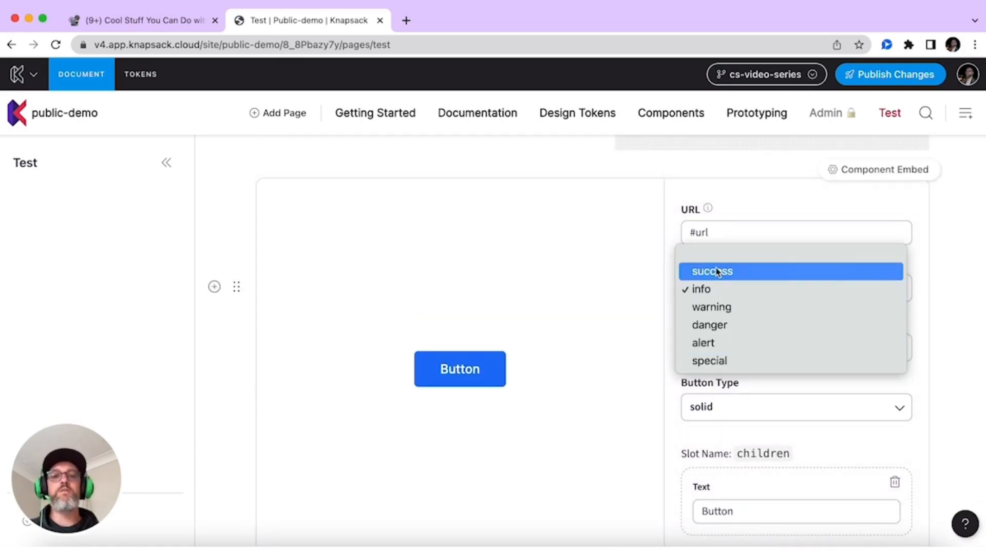
{"action": "left_click", "coordinate": [718, 272]}
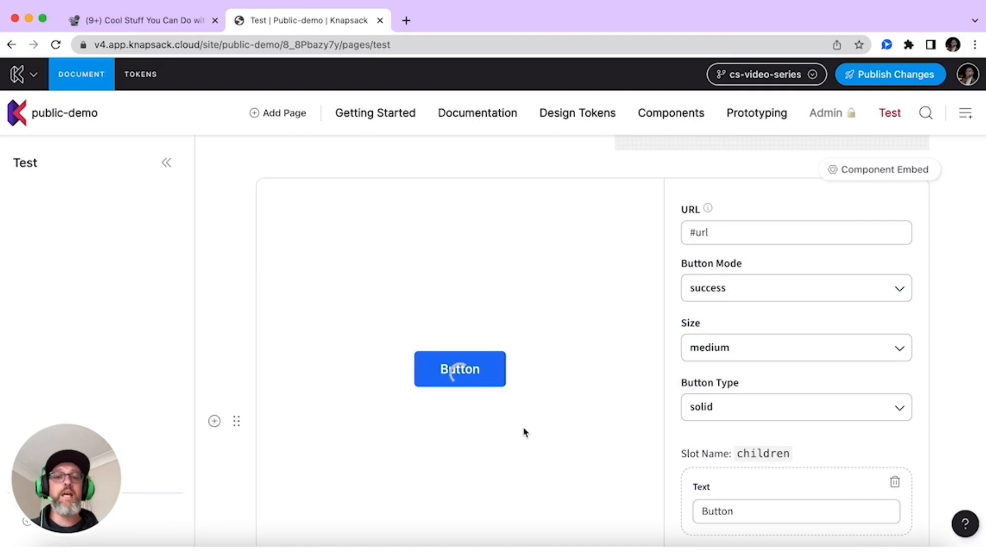
{"action": "left_click", "coordinate": [694, 352]}
{"action": "left_click", "coordinate": [699, 368]}
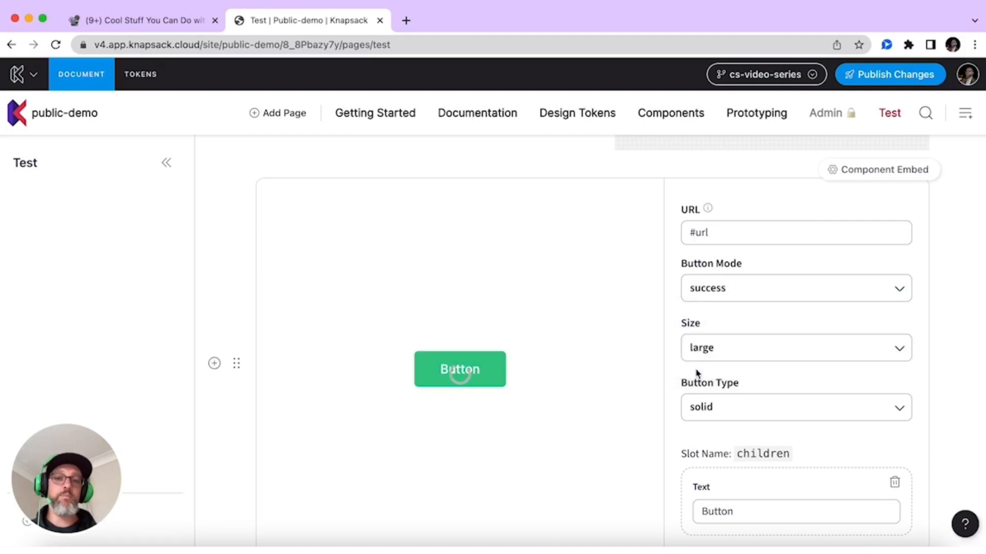
Step: Pan the design inside the Figma embed beside the section text to inspect it
{"action": "scroll", "coordinate": [697, 374], "scroll_direction": "up", "scroll_amount": 5}
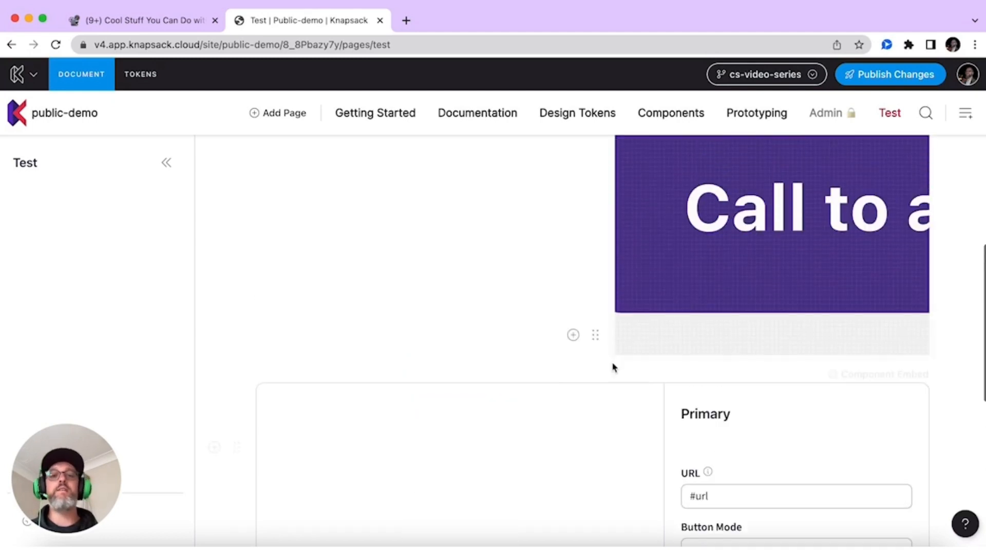
{"action": "scroll", "coordinate": [612, 367], "scroll_direction": "up", "scroll_amount": 5}
{"action": "left_click", "coordinate": [662, 230]}
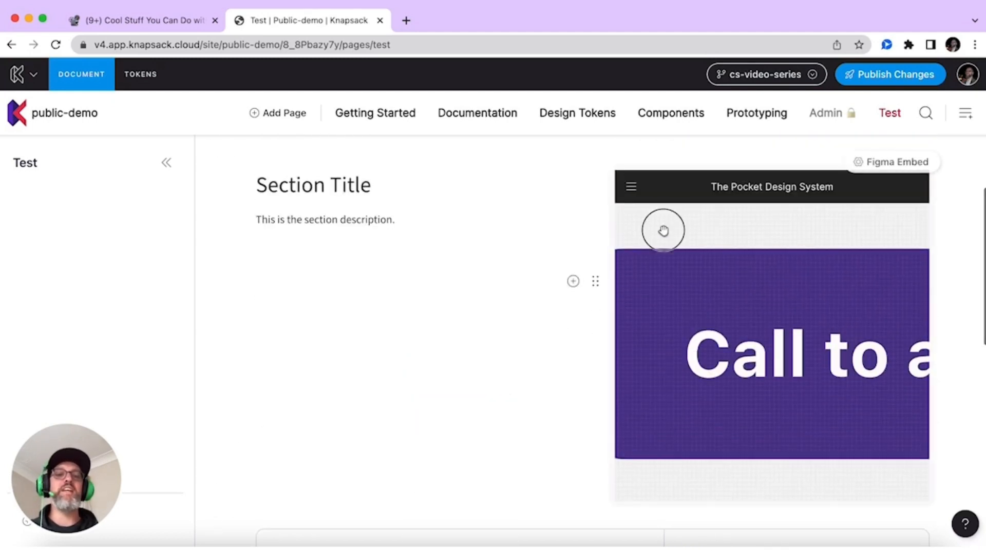
{"action": "scroll", "coordinate": [662, 231], "scroll_direction": "up", "scroll_amount": 3}
{"action": "left_click_drag", "start_coordinate": [663, 230], "coordinate": [659, 354]}
Step: Examine the live Button's hover appearance and properties, and review the Test page back up to its title
{"action": "scroll", "coordinate": [733, 353], "scroll_direction": "down", "scroll_amount": 3}
{"action": "scroll", "coordinate": [442, 385], "scroll_direction": "down", "scroll_amount": 6}
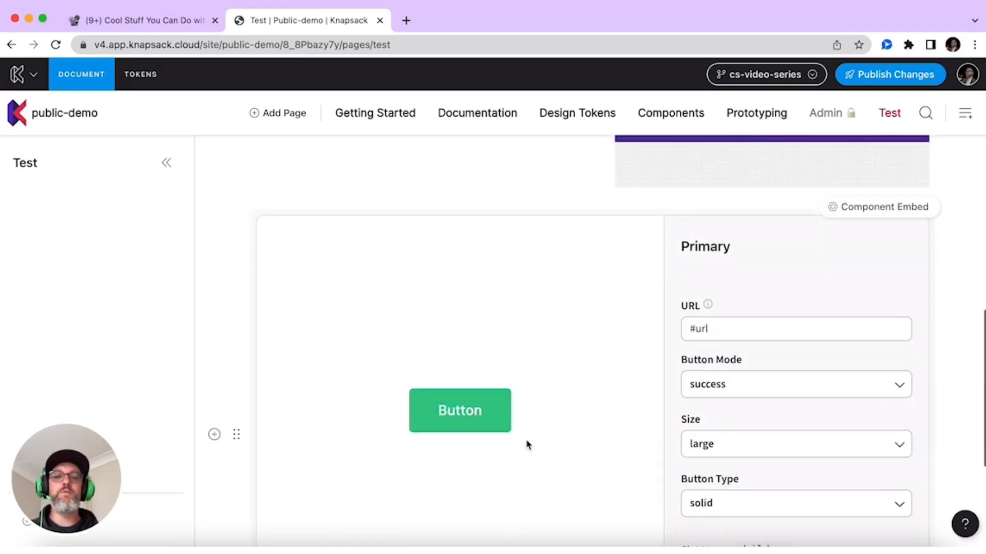
{"action": "scroll", "coordinate": [605, 448], "scroll_direction": "down", "scroll_amount": 1}
{"action": "scroll", "coordinate": [700, 401], "scroll_direction": "down", "scroll_amount": 2}
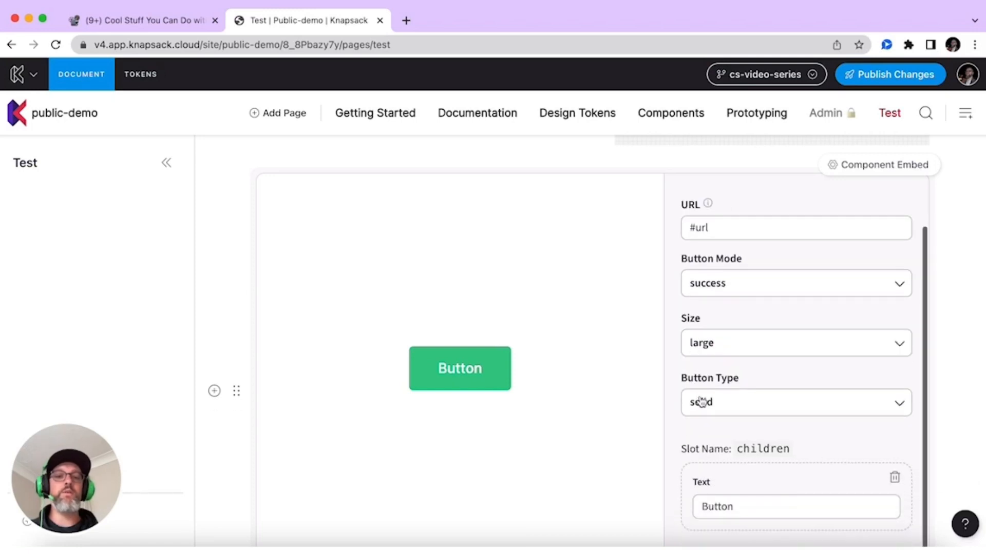
{"action": "scroll", "coordinate": [587, 377], "scroll_direction": "down", "scroll_amount": 2}
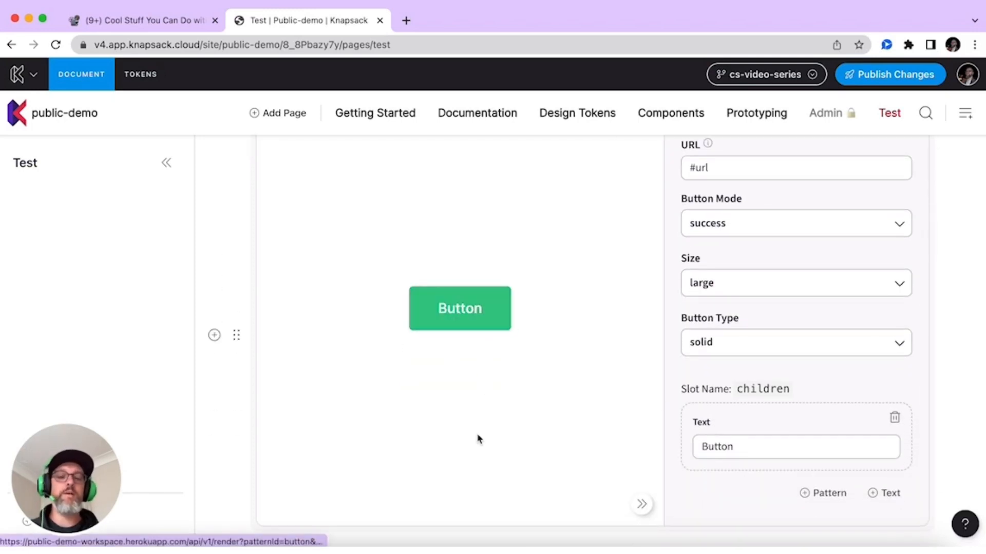
{"action": "scroll", "coordinate": [594, 376], "scroll_direction": "down", "scroll_amount": 1}
{"action": "scroll", "coordinate": [594, 376], "scroll_direction": "up", "scroll_amount": 2}
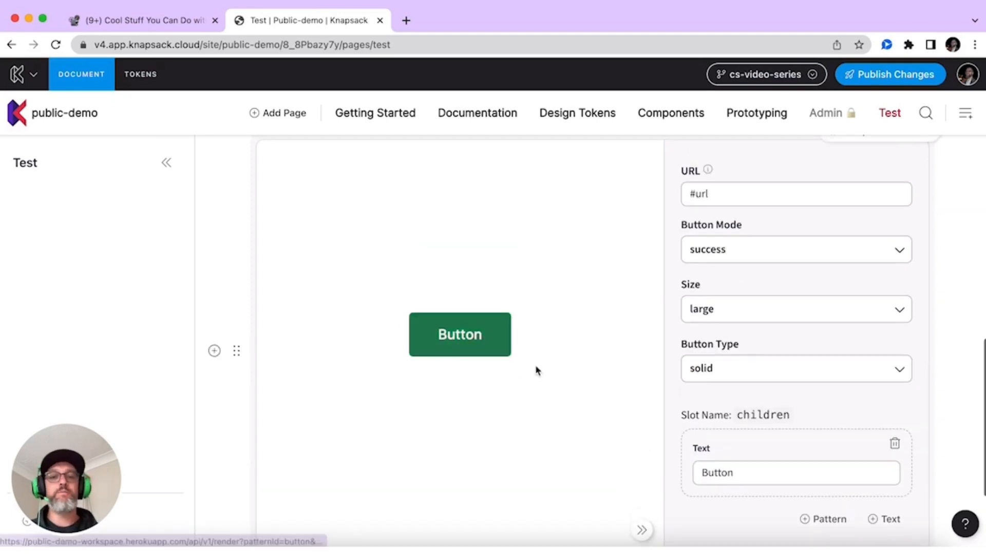
{"action": "scroll", "coordinate": [512, 395], "scroll_direction": "down", "scroll_amount": 2}
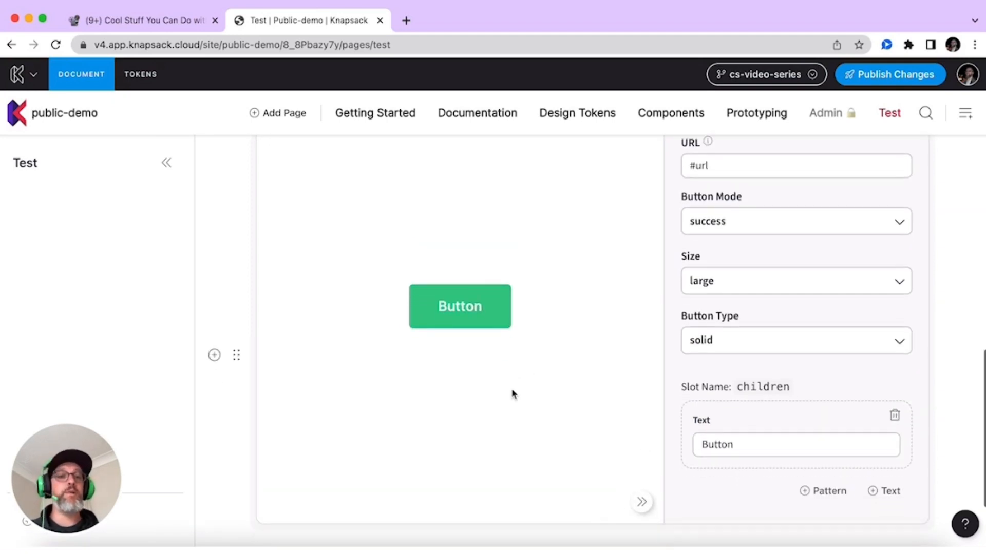
{"action": "scroll", "coordinate": [512, 394], "scroll_direction": "down", "scroll_amount": 3}
{"action": "scroll", "coordinate": [512, 394], "scroll_direction": "up", "scroll_amount": 5}
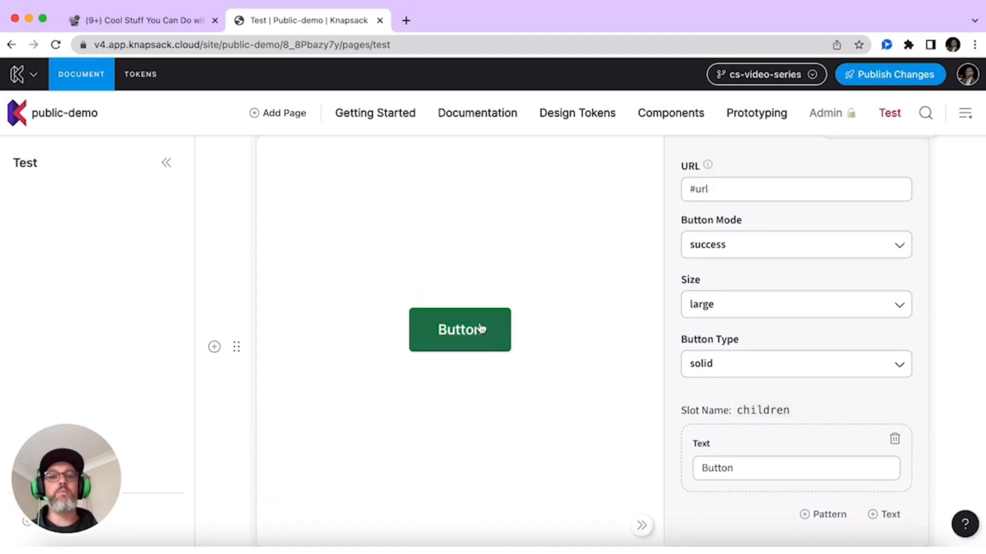
{"action": "scroll", "coordinate": [549, 421], "scroll_direction": "up", "scroll_amount": 14}
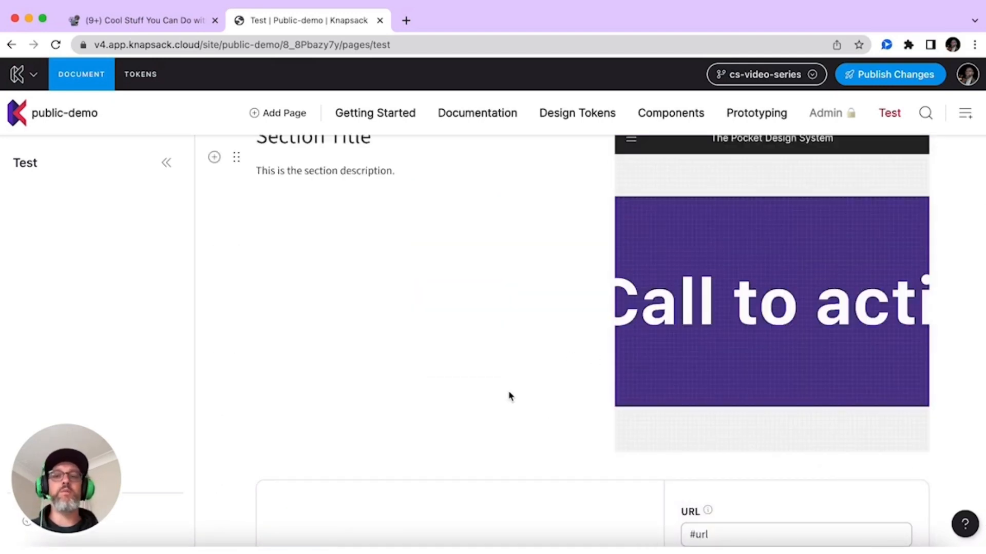
{"action": "scroll", "coordinate": [510, 395], "scroll_direction": "up", "scroll_amount": 4}
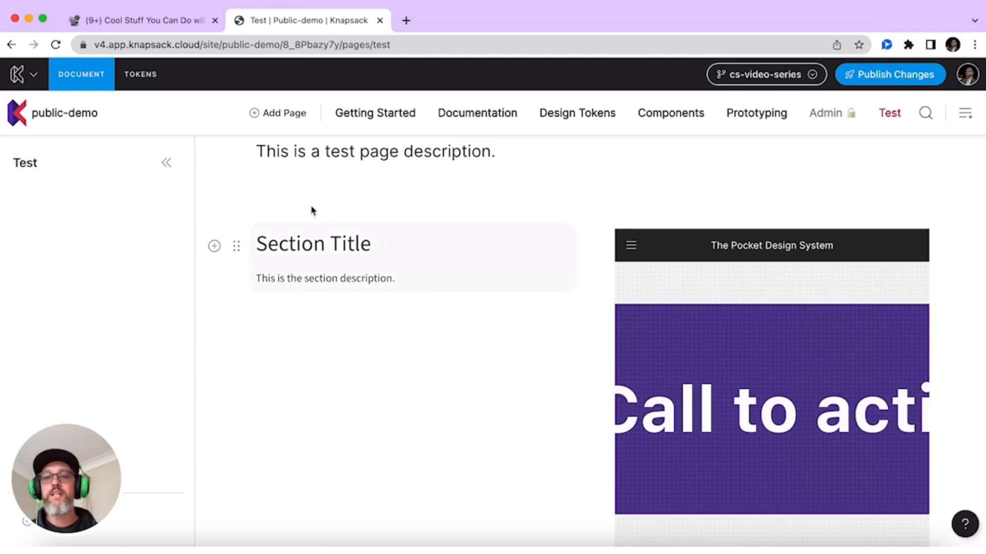
{"action": "scroll", "coordinate": [317, 307], "scroll_direction": "up", "scroll_amount": 3}
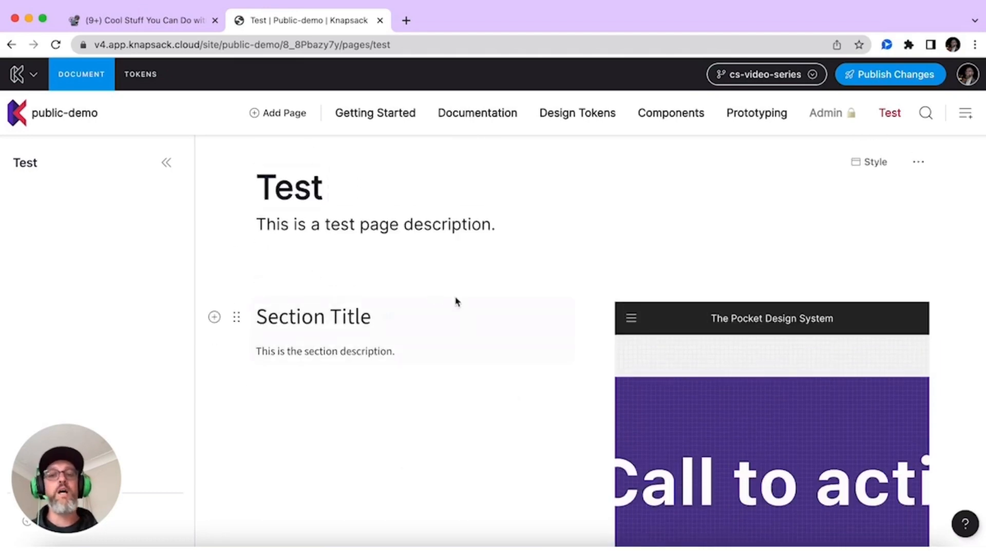